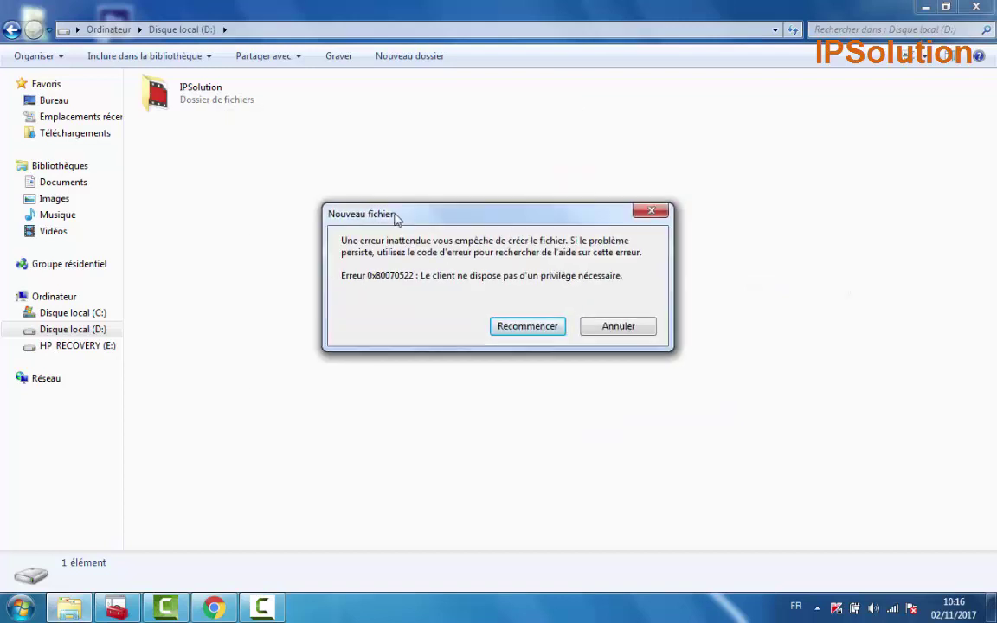
Cancel the file-creation error and close the Disque local (D:) window.
{"action": "left_click", "coordinate": [598, 332]}
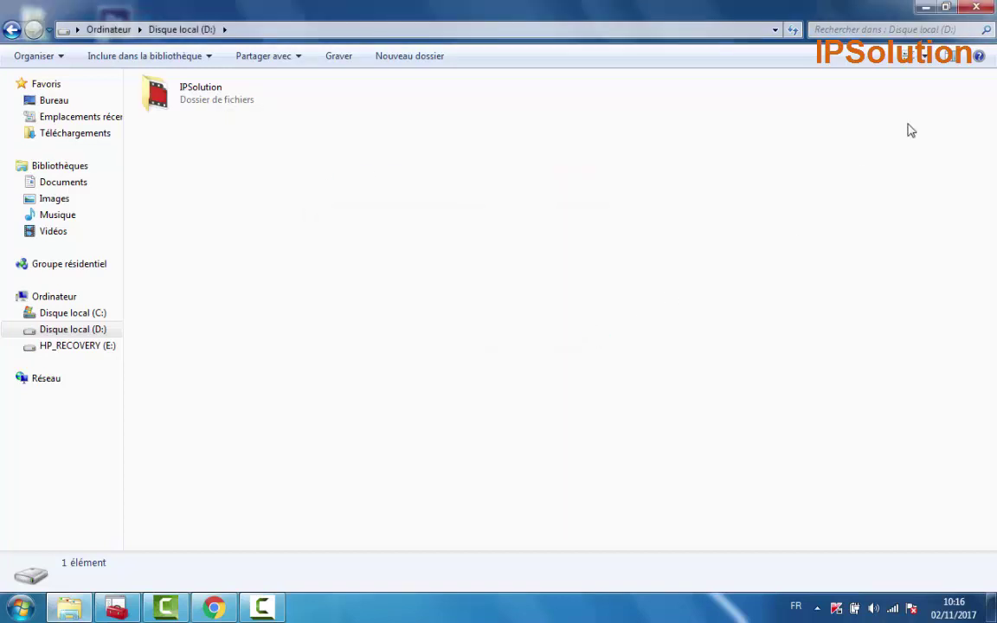
{"action": "left_click", "coordinate": [988, 7]}
{"action": "right_click", "coordinate": [429, 203]}
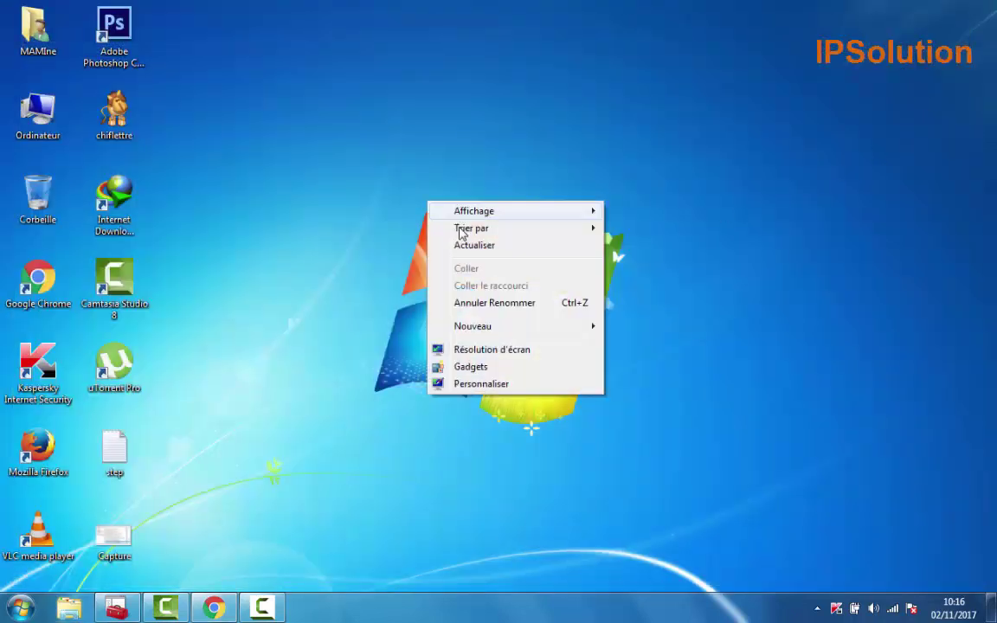
{"action": "left_click", "coordinate": [464, 247]}
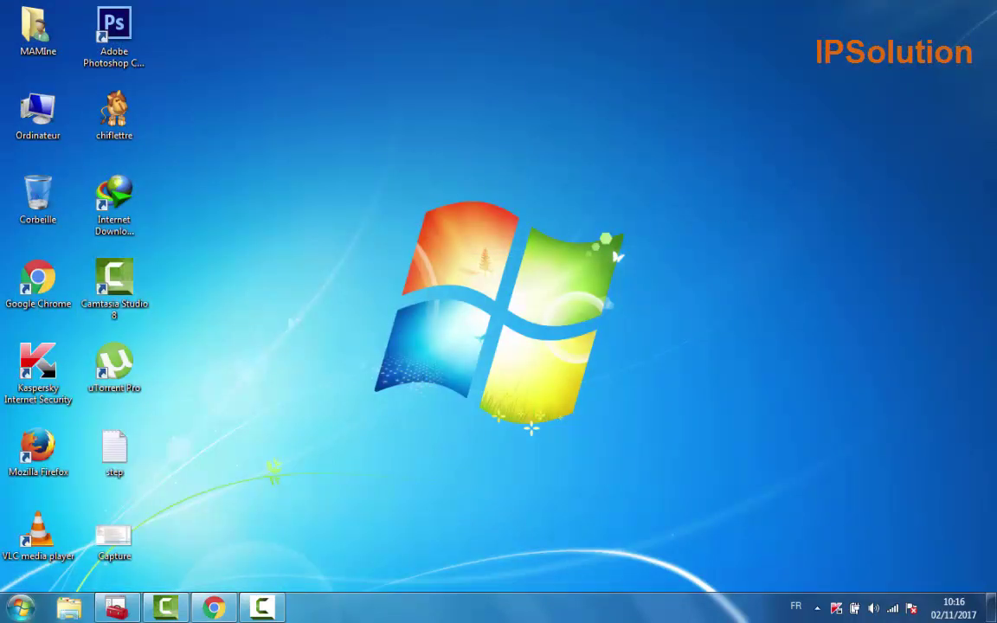
Find the Exécuter program and use it to run secpol.msc.
{"action": "left_click", "coordinate": [20, 608]}
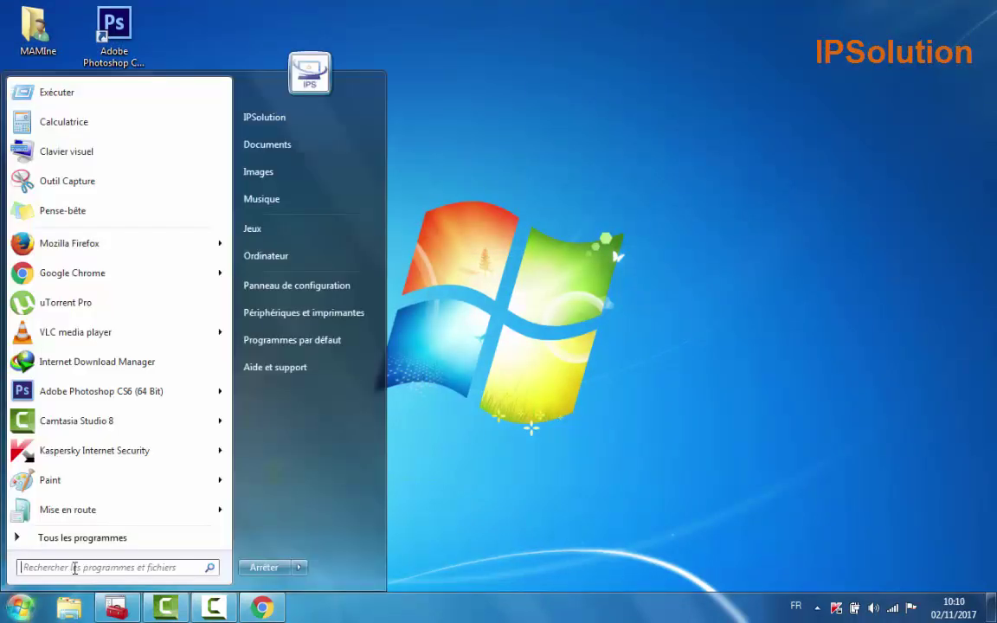
{"action": "left_click", "coordinate": [75, 568]}
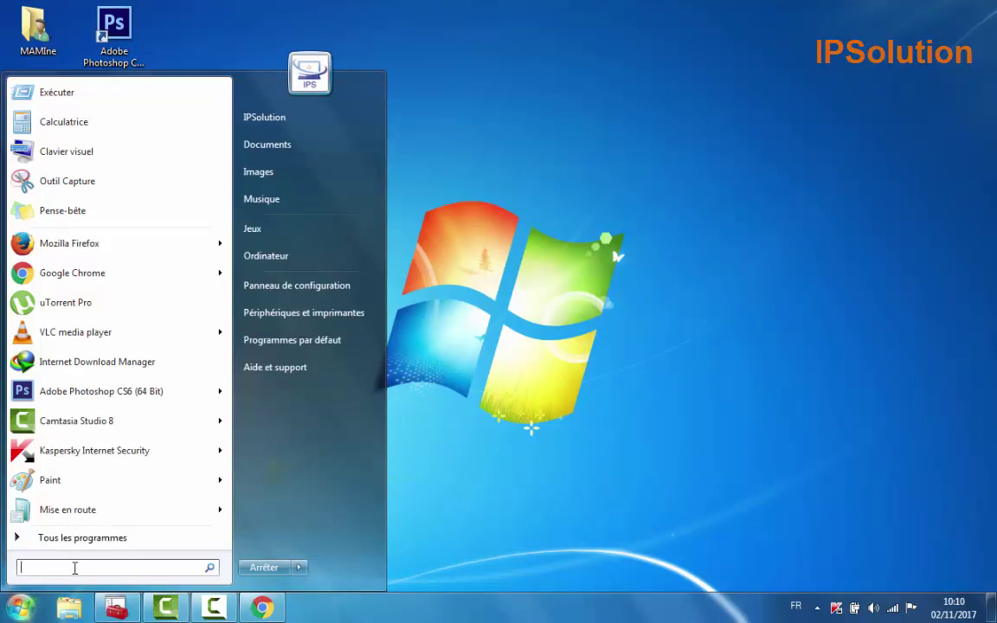
{"action": "type", "text": "exe"}
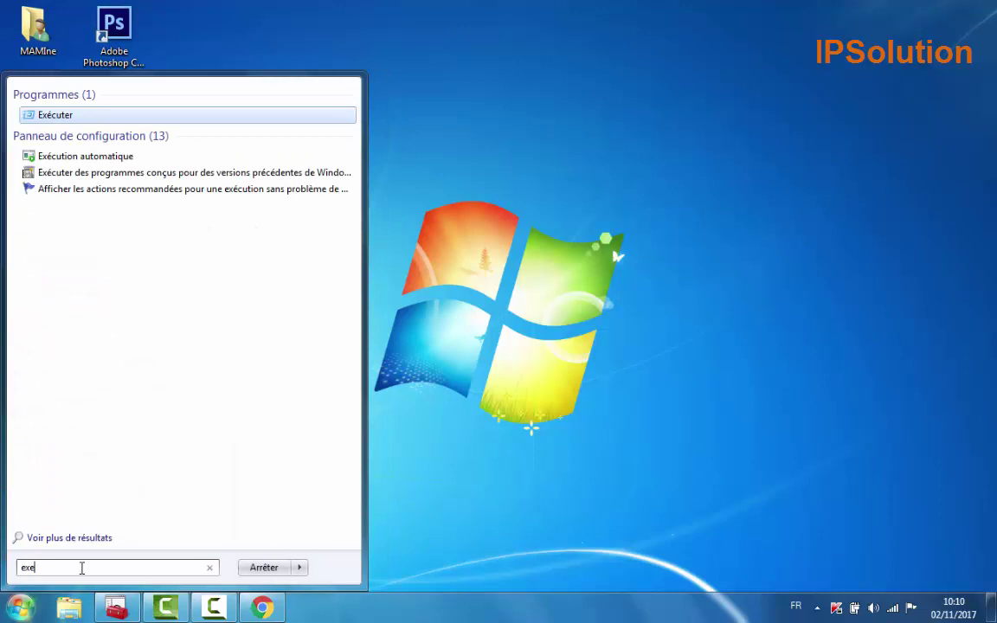
{"action": "left_click", "coordinate": [47, 117]}
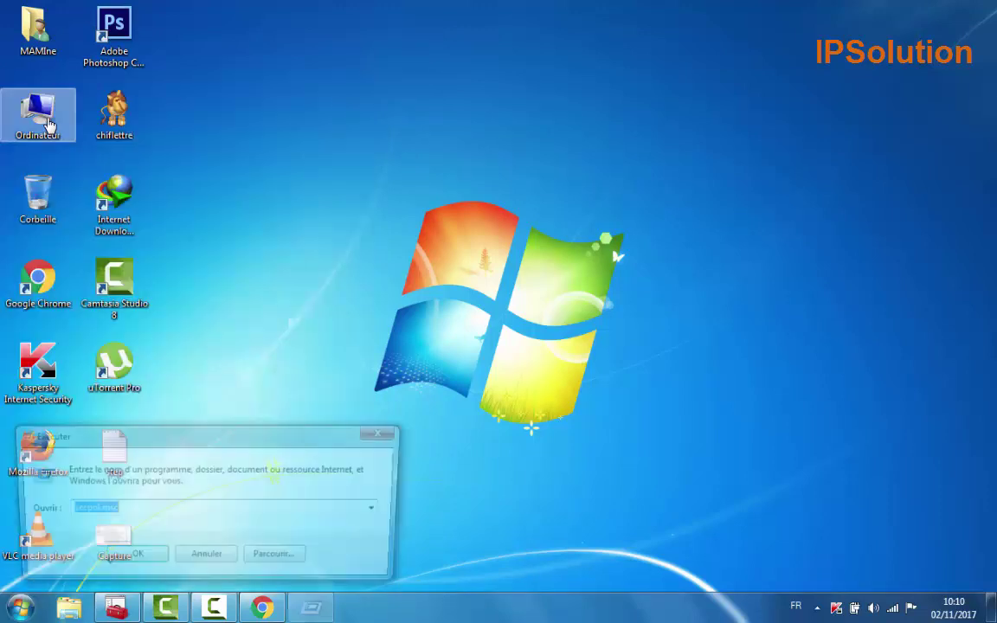
{"action": "left_click", "coordinate": [132, 508]}
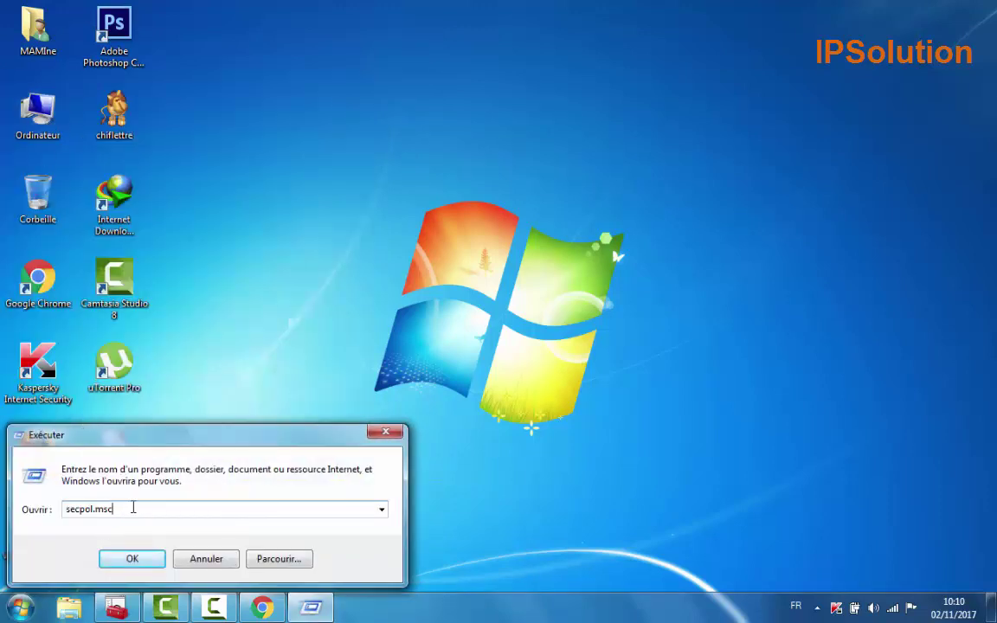
{"action": "left_click_drag", "start_coordinate": [114, 509], "coordinate": [67, 509]}
{"action": "left_click", "coordinate": [74, 509]}
{"action": "left_click", "coordinate": [132, 560]}
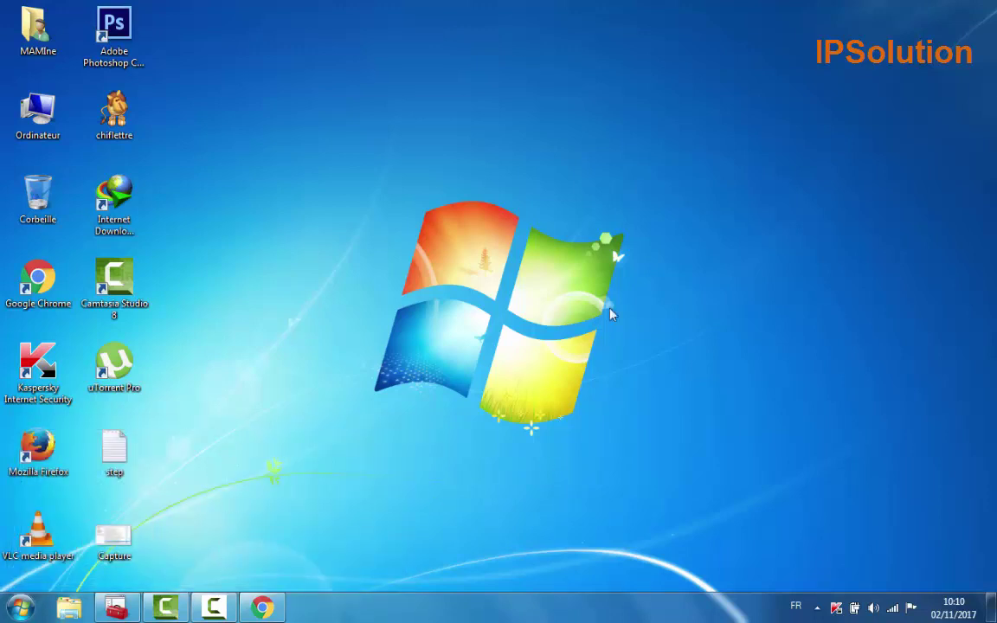
{"action": "right_click", "coordinate": [509, 264]}
{"action": "left_click", "coordinate": [547, 305]}
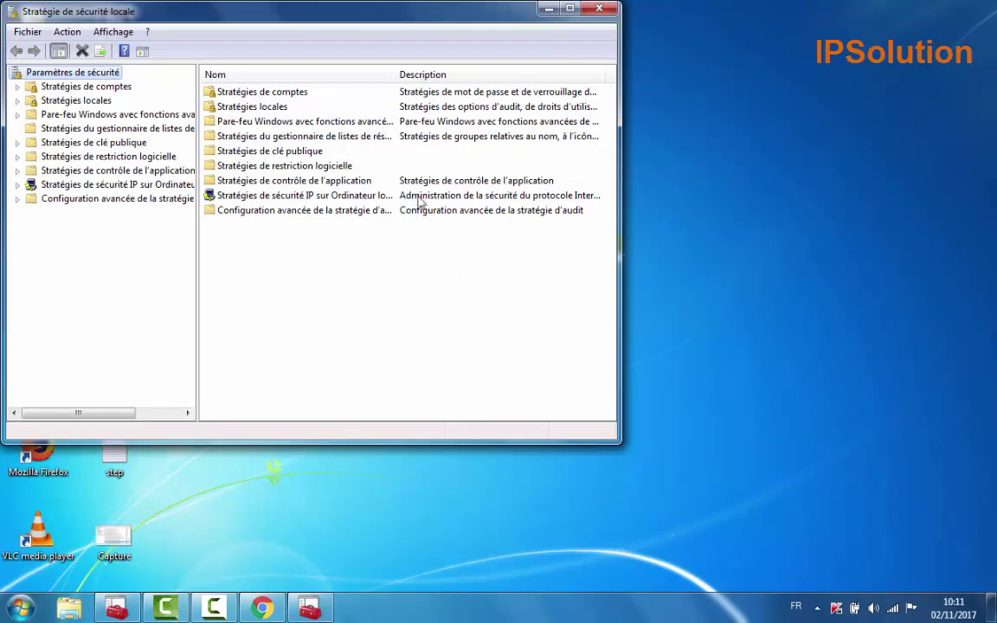
Reposition the security policy window and show Options de sécurité under Stratégies locales.
{"action": "left_click_drag", "start_coordinate": [310, 23], "coordinate": [398, 53]}
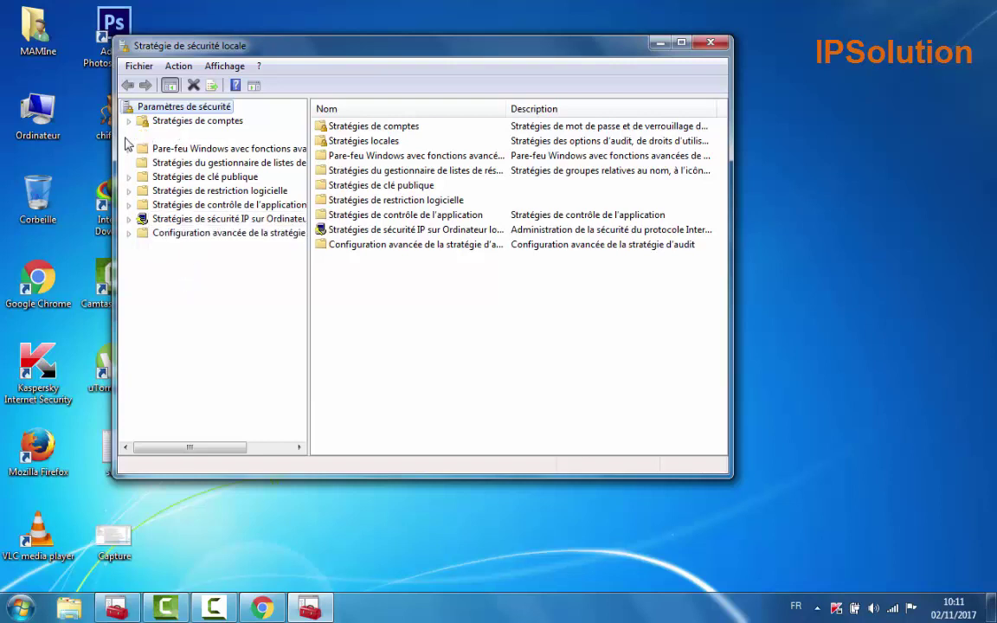
{"action": "left_click", "coordinate": [187, 136]}
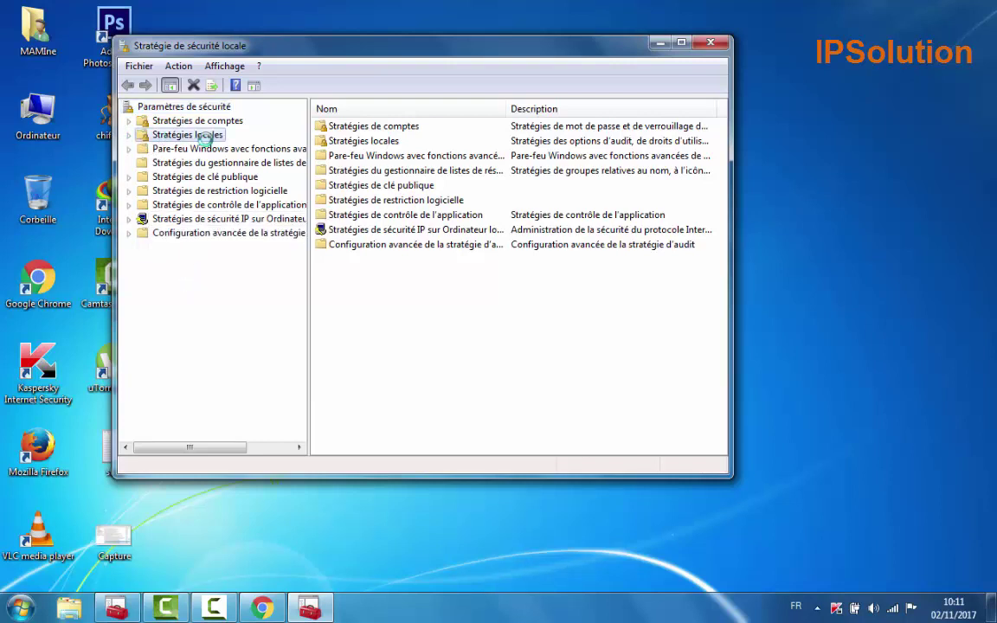
{"action": "left_click", "coordinate": [129, 135]}
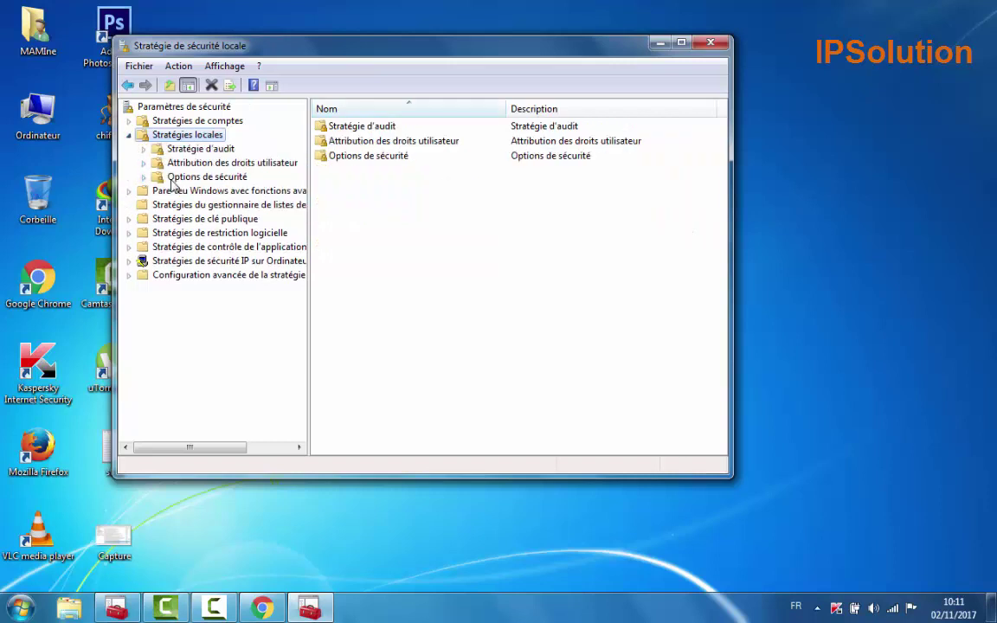
{"action": "left_click", "coordinate": [183, 178]}
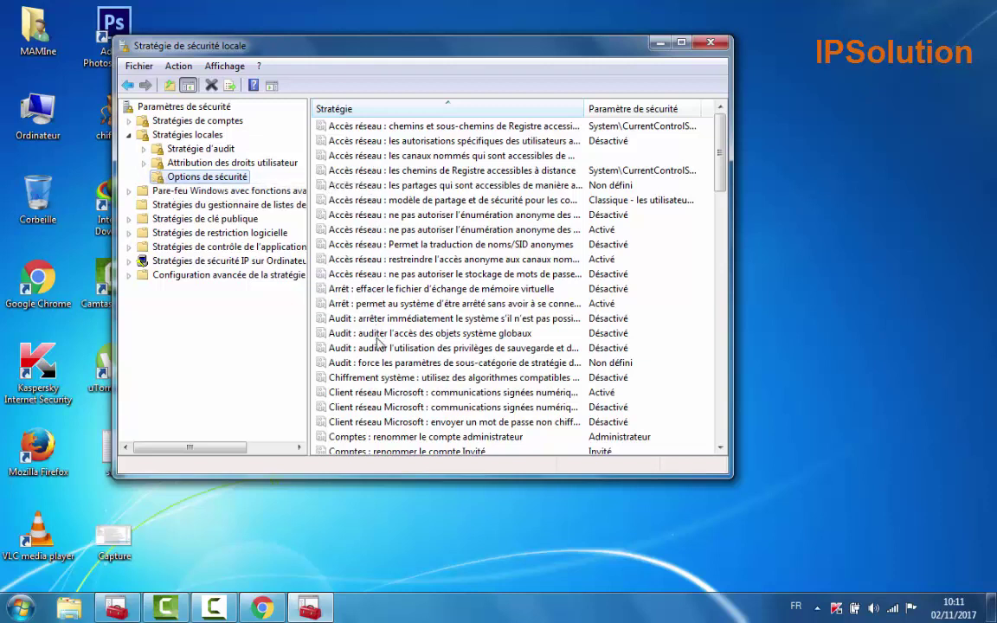
Widen the Stratégie column so the Contrôle de compte d'utilisateur policy names can be read.
{"action": "left_click_drag", "start_coordinate": [722, 186], "coordinate": [725, 270]}
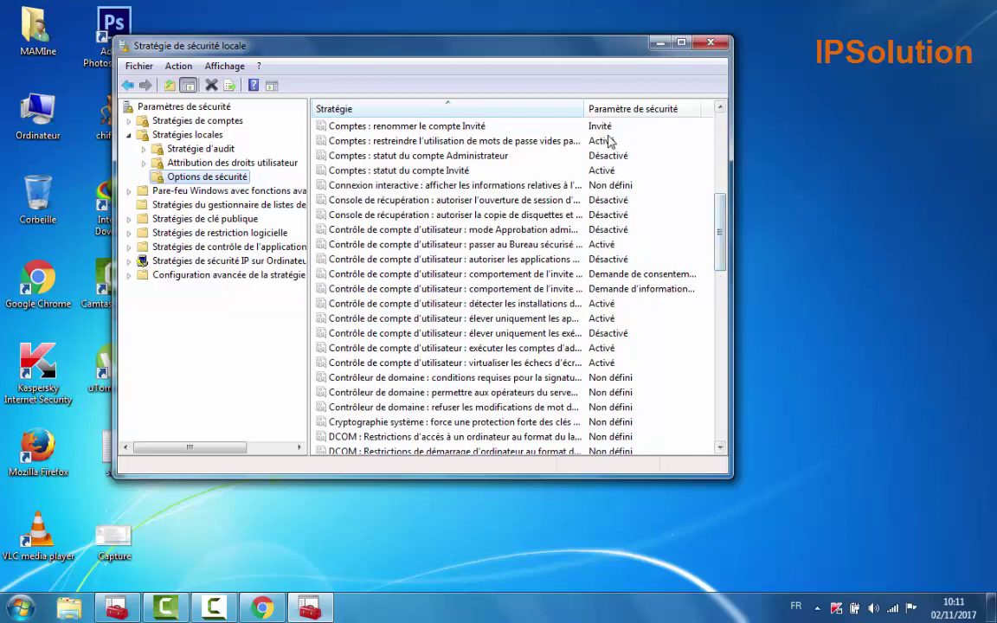
{"action": "left_click_drag", "start_coordinate": [586, 109], "coordinate": [702, 119]}
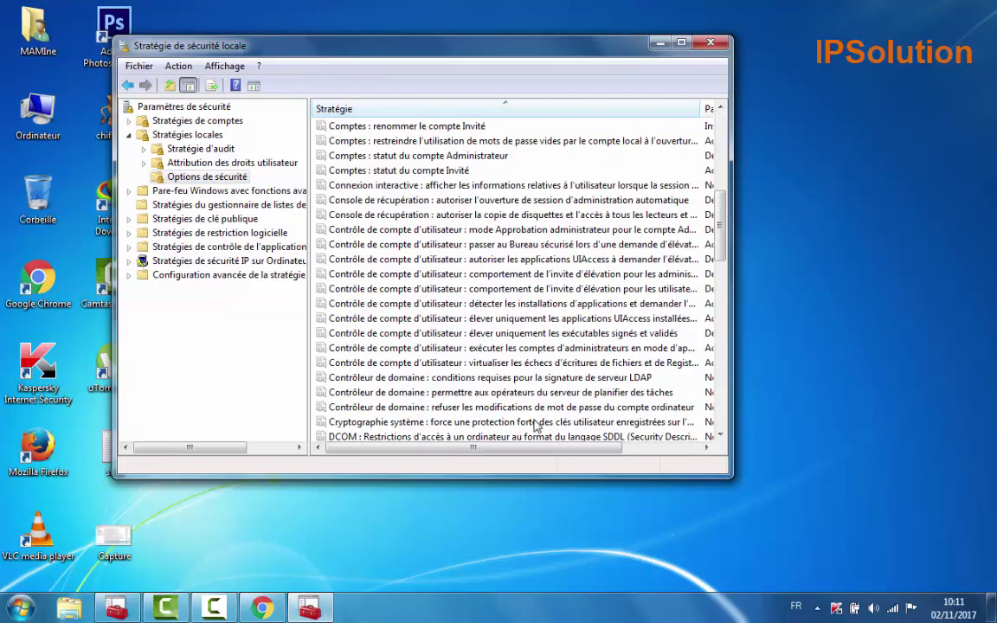
{"action": "left_click_drag", "start_coordinate": [530, 449], "coordinate": [550, 448]}
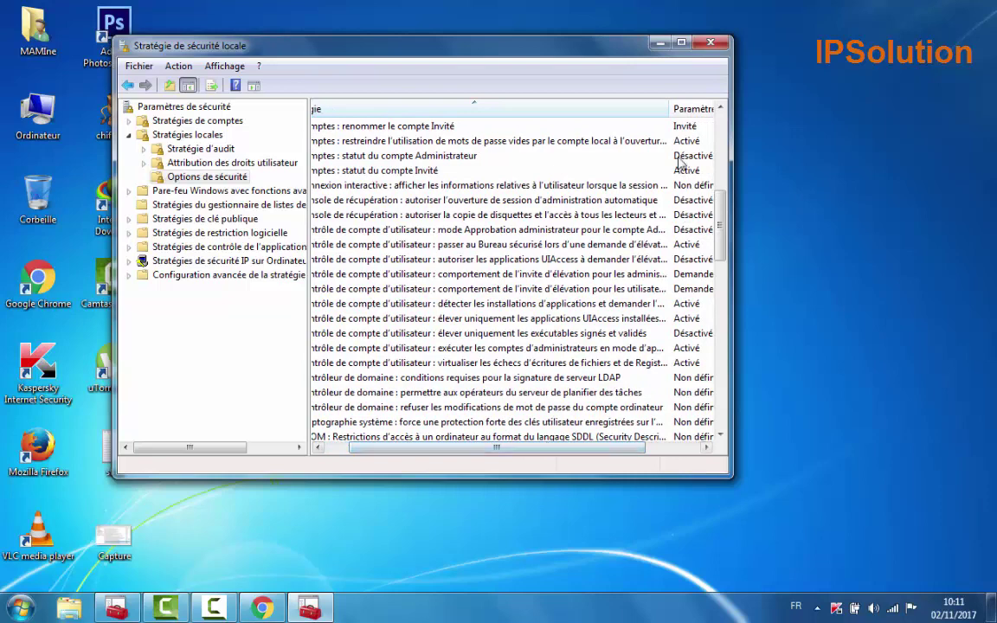
{"action": "left_click_drag", "start_coordinate": [680, 109], "coordinate": [706, 107]}
{"action": "scroll", "coordinate": [576, 290], "scroll_direction": "right", "scroll_amount": 3}
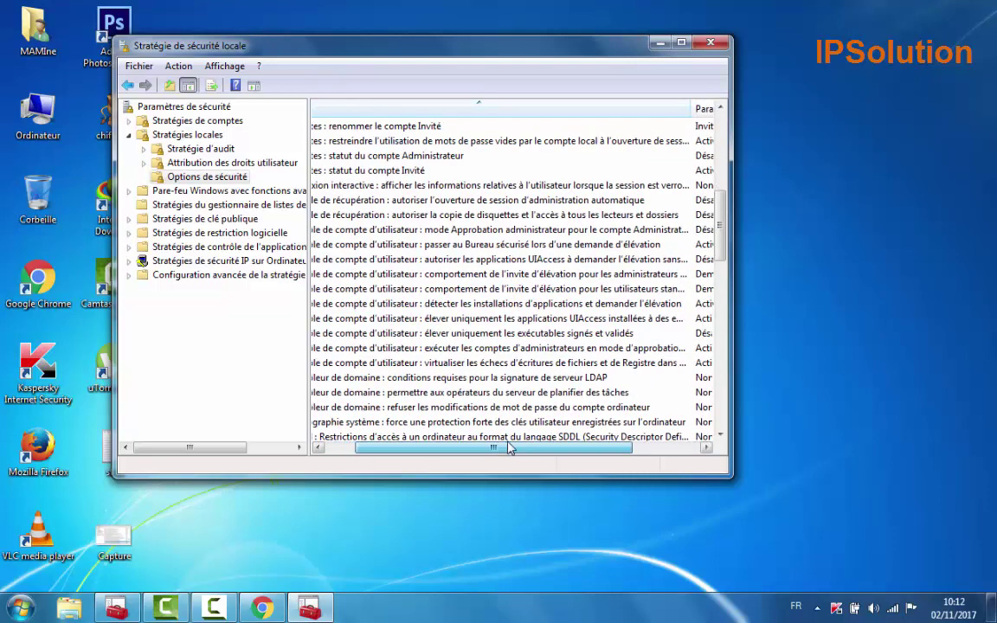
{"action": "left_click_drag", "start_coordinate": [631, 108], "coordinate": [698, 117]}
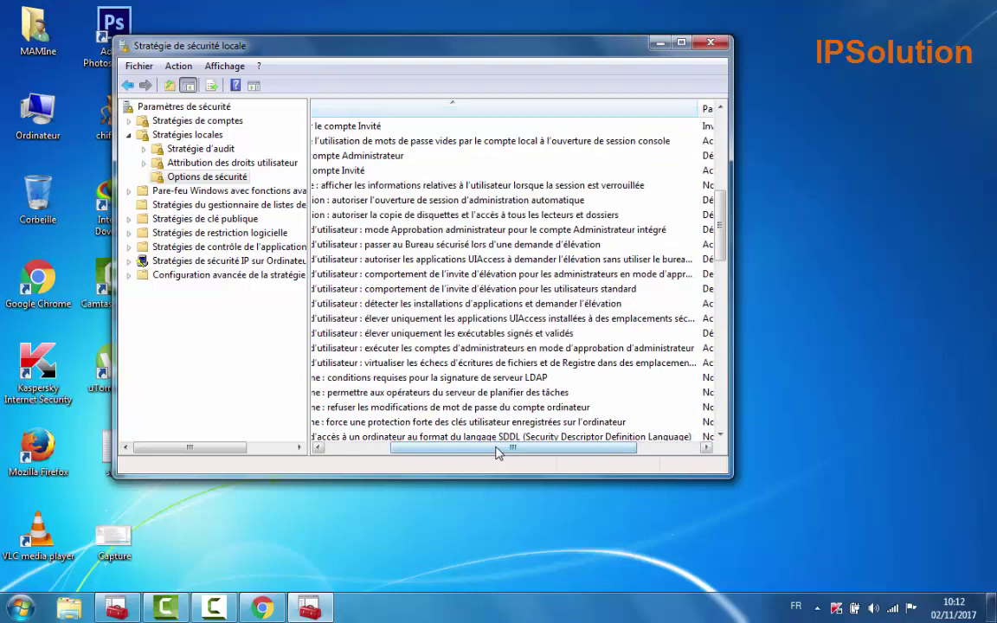
{"action": "left_click_drag", "start_coordinate": [499, 452], "coordinate": [494, 452]}
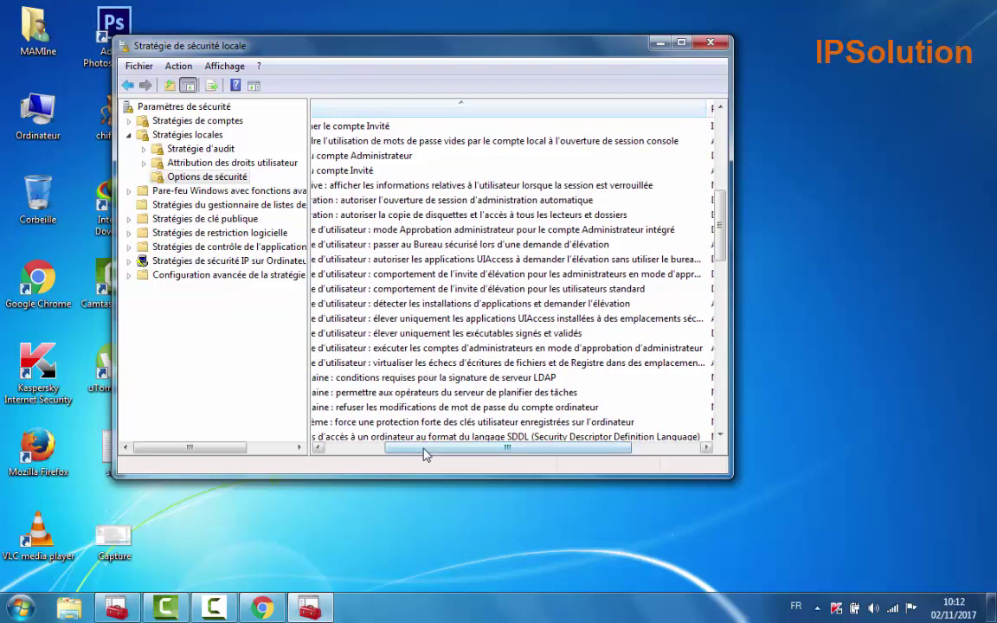
{"action": "left_click_drag", "start_coordinate": [424, 455], "coordinate": [363, 456]}
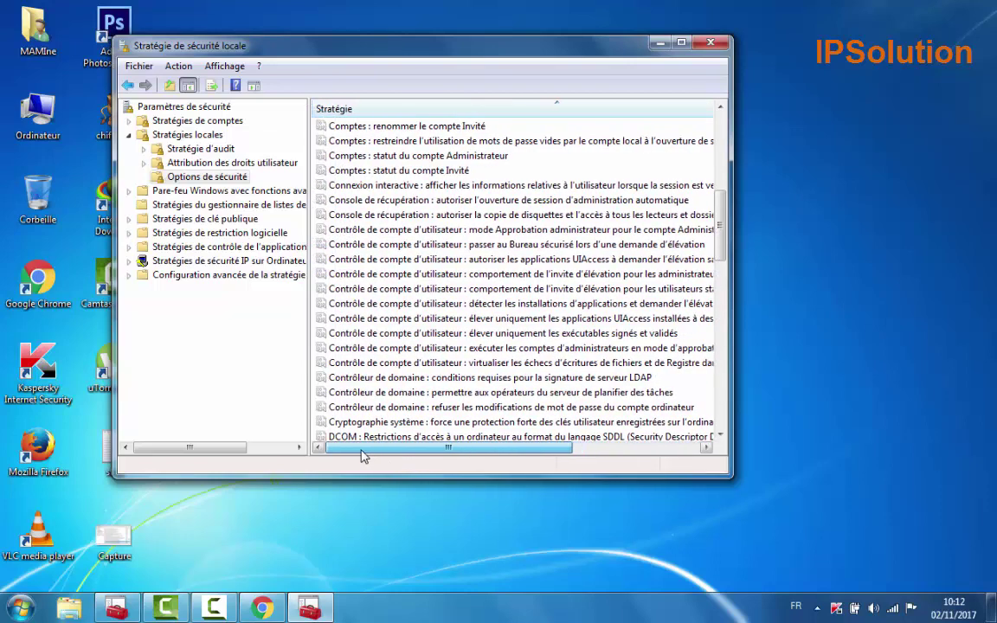
Select the policy "Contrôle de compte d'utilisateur : exécuter les comptes d'administrateurs en mode d'approbation d'administrateur" and maximize the console window with a wider Stratégie column.
{"action": "left_click", "coordinate": [374, 349]}
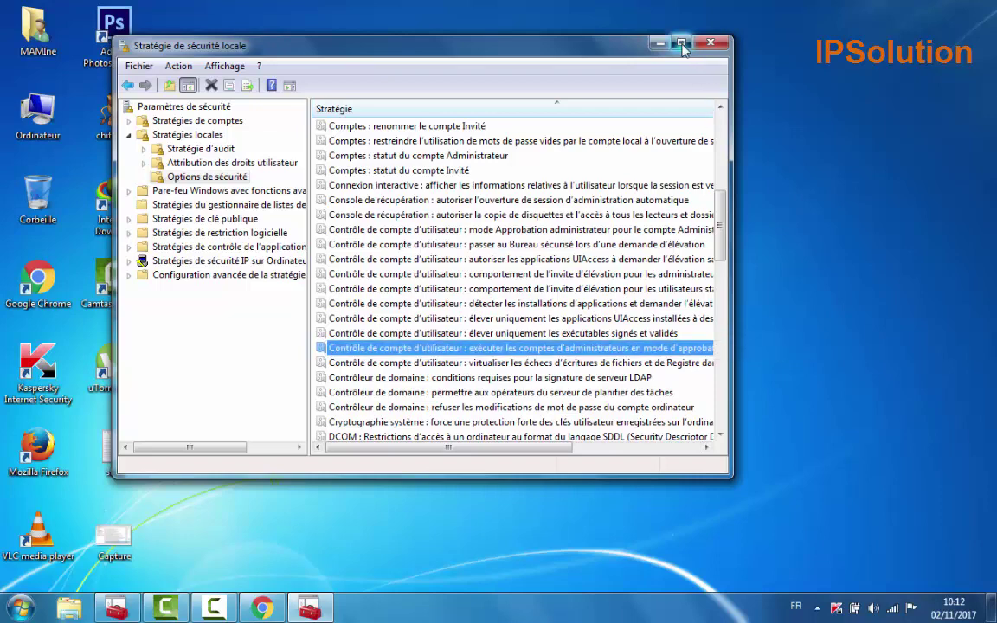
{"action": "left_click", "coordinate": [682, 42]}
{"action": "left_click_drag", "start_coordinate": [684, 70], "coordinate": [747, 78]}
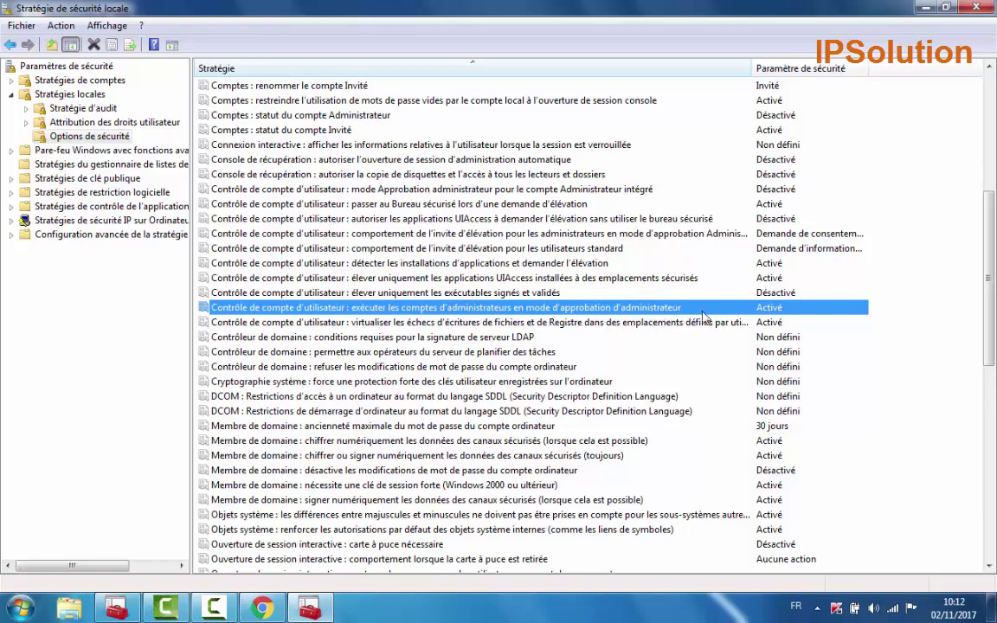
Set the selected policy for running administrator accounts in approval mode to Désactivé and apply it.
{"action": "right_click", "coordinate": [769, 313]}
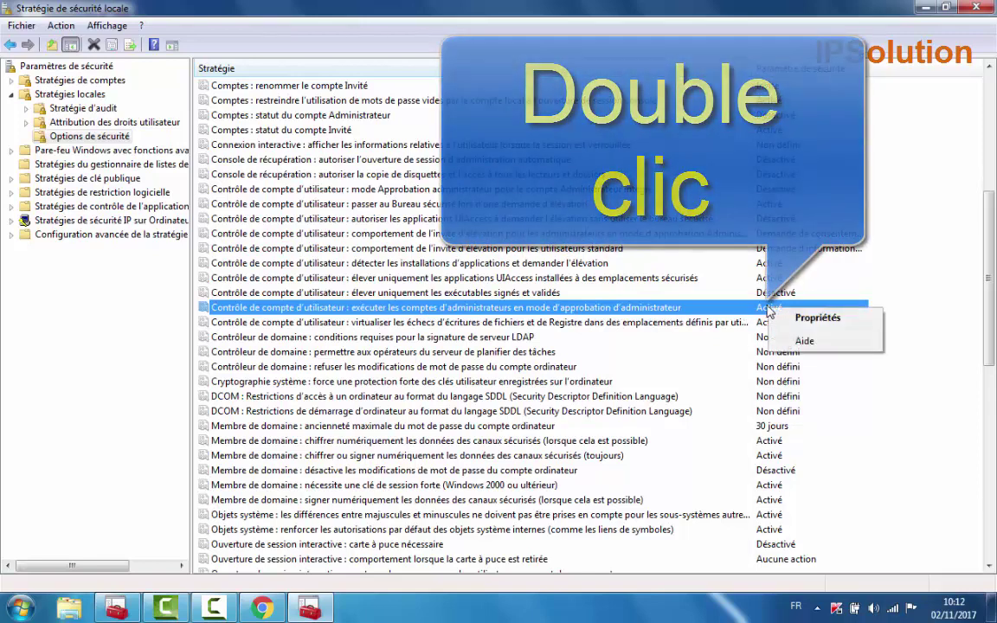
{"action": "double_click", "coordinate": [768, 313]}
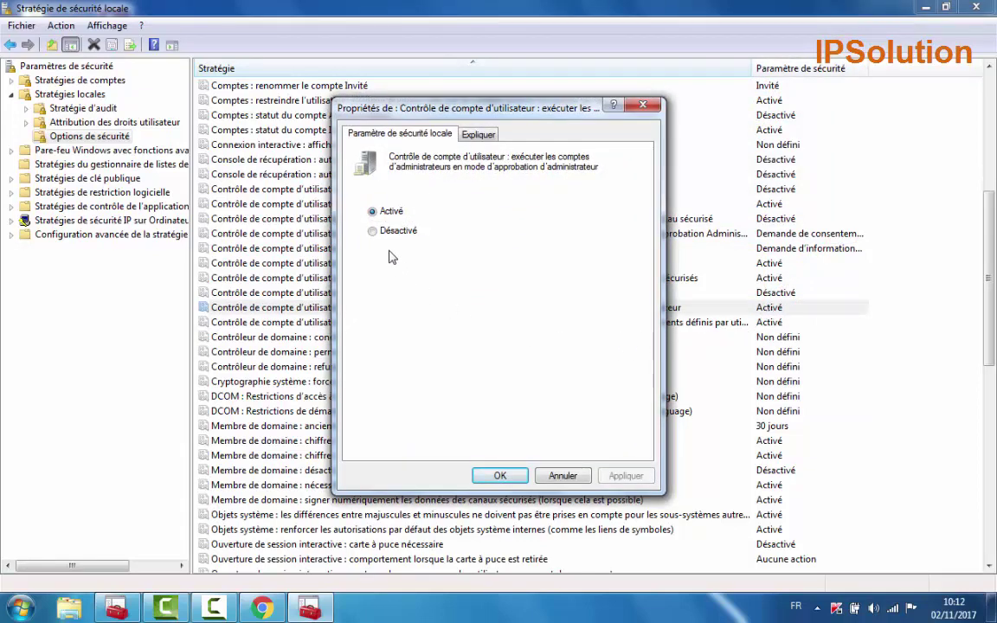
{"action": "left_click", "coordinate": [371, 232]}
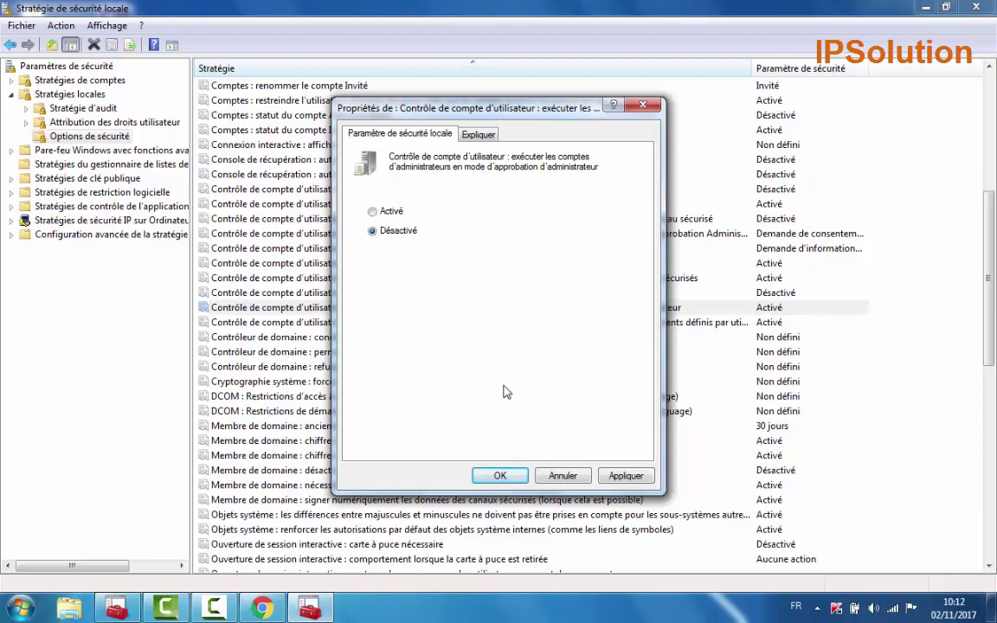
{"action": "left_click", "coordinate": [627, 477]}
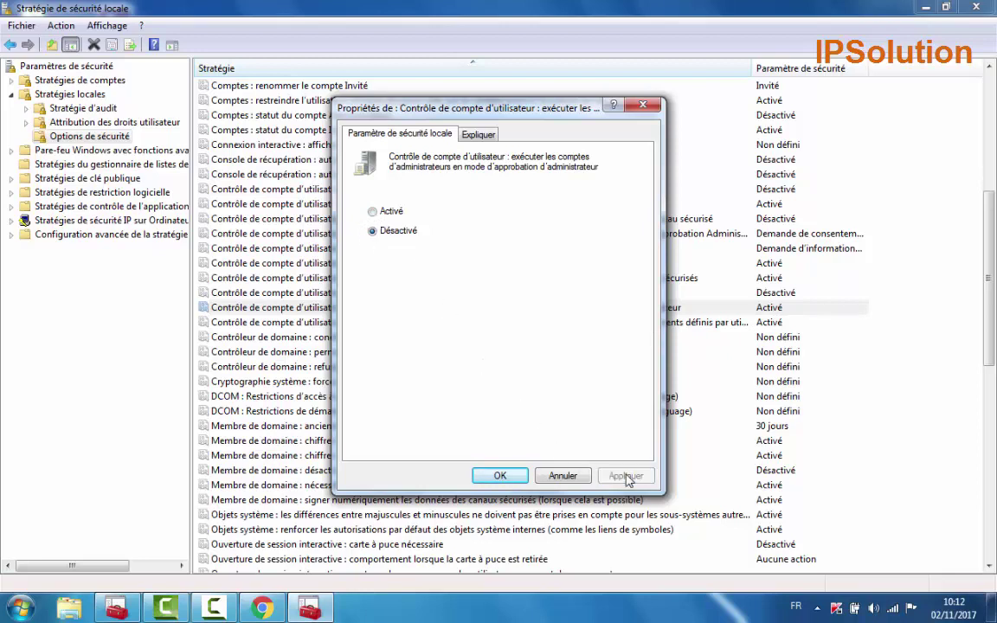
{"action": "left_click", "coordinate": [503, 477]}
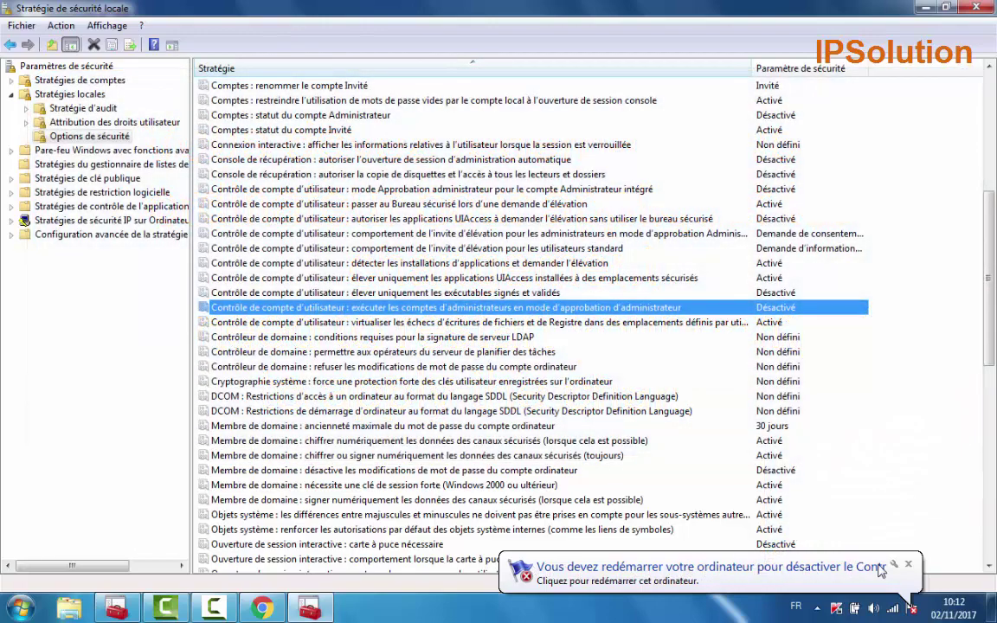
Dismiss the restart notification and close the Stratégie de sécurité locale console.
{"action": "left_click", "coordinate": [909, 567]}
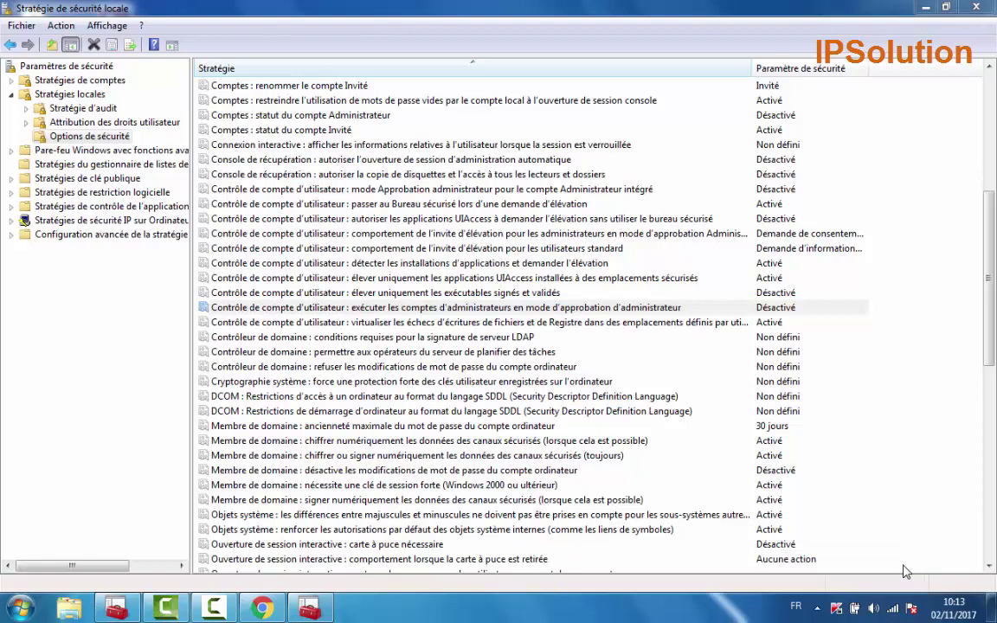
{"action": "left_click", "coordinate": [758, 311]}
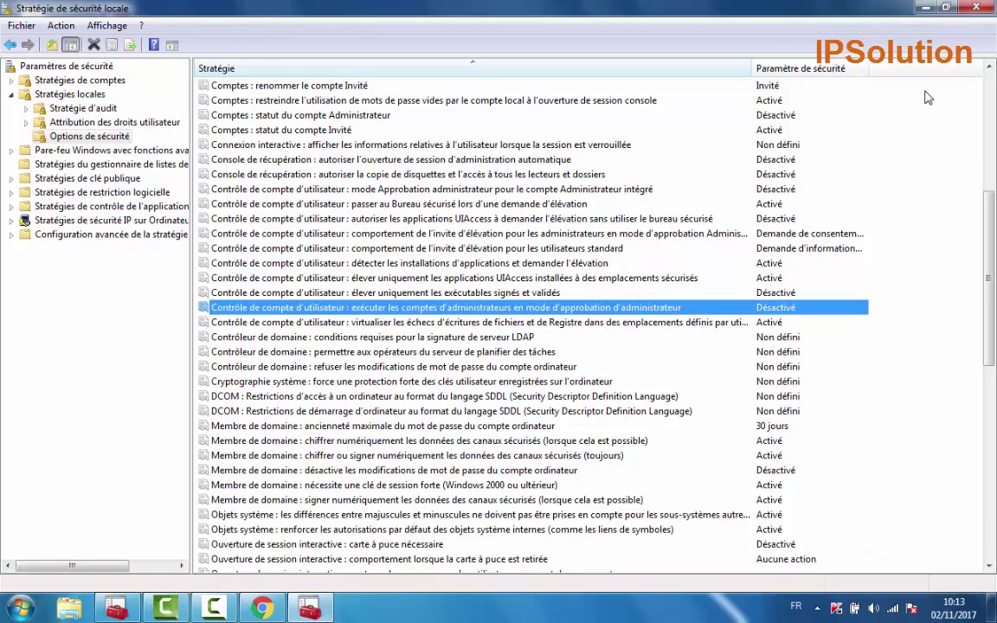
{"action": "left_click", "coordinate": [968, 12]}
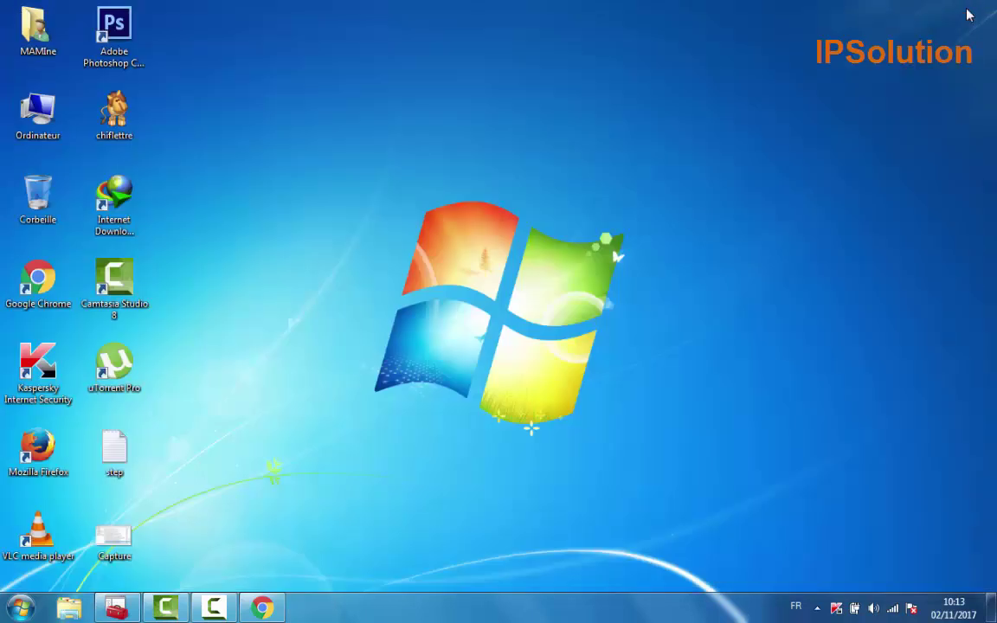
{"action": "right_click", "coordinate": [387, 206]}
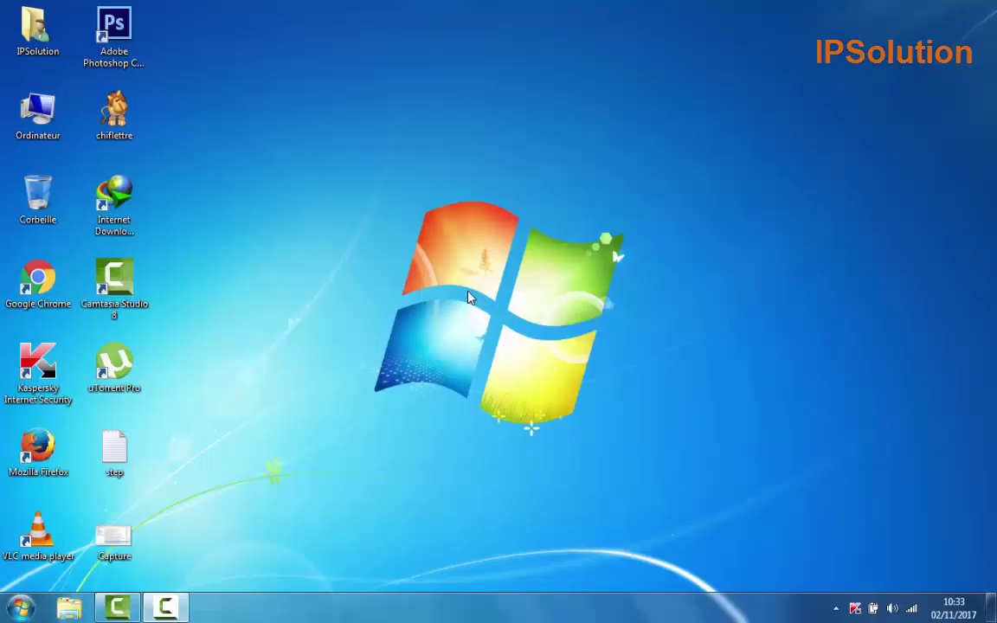
{"action": "right_click", "coordinate": [468, 298]}
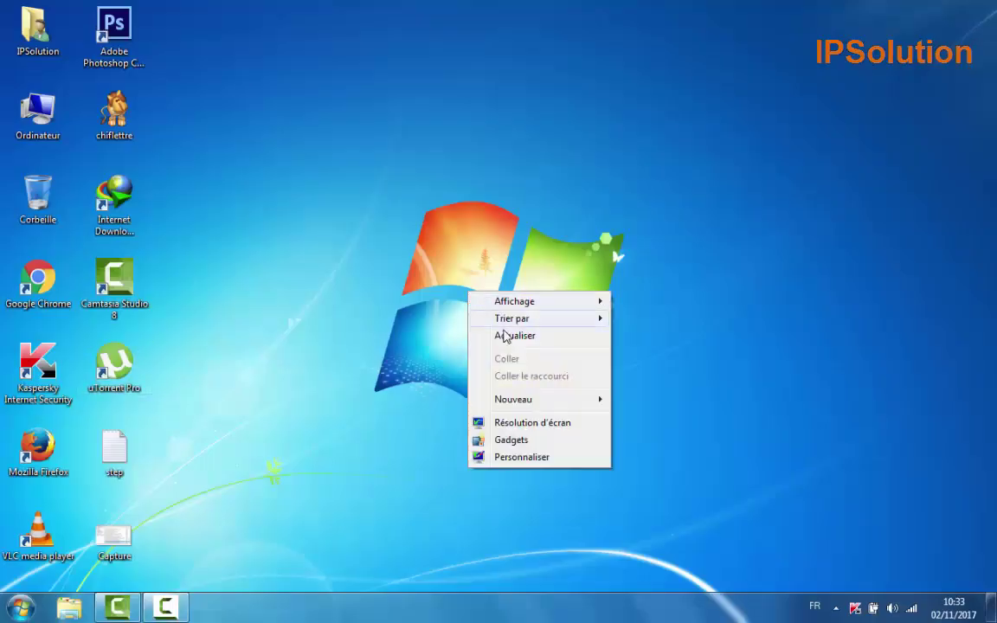
{"action": "left_click", "coordinate": [503, 336]}
{"action": "right_click", "coordinate": [456, 289]}
{"action": "left_click", "coordinate": [494, 328]}
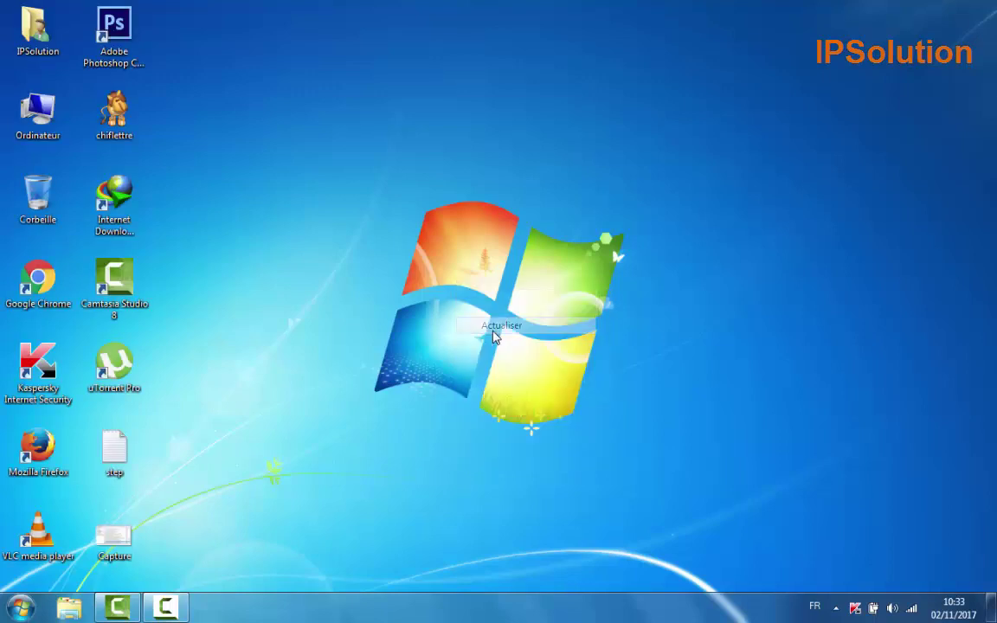
Open Disque local (D:) from Ordinateur and refresh its contents.
{"action": "double_click", "coordinate": [37, 105]}
{"action": "left_click", "coordinate": [418, 118]}
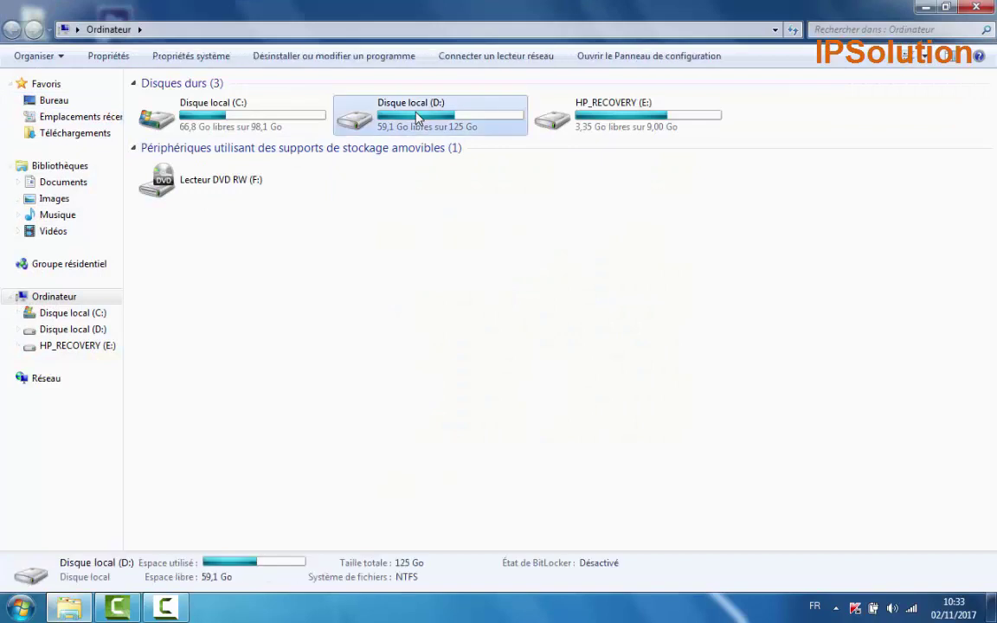
{"action": "double_click", "coordinate": [416, 113]}
{"action": "right_click", "coordinate": [416, 111]}
{"action": "left_click", "coordinate": [437, 122]}
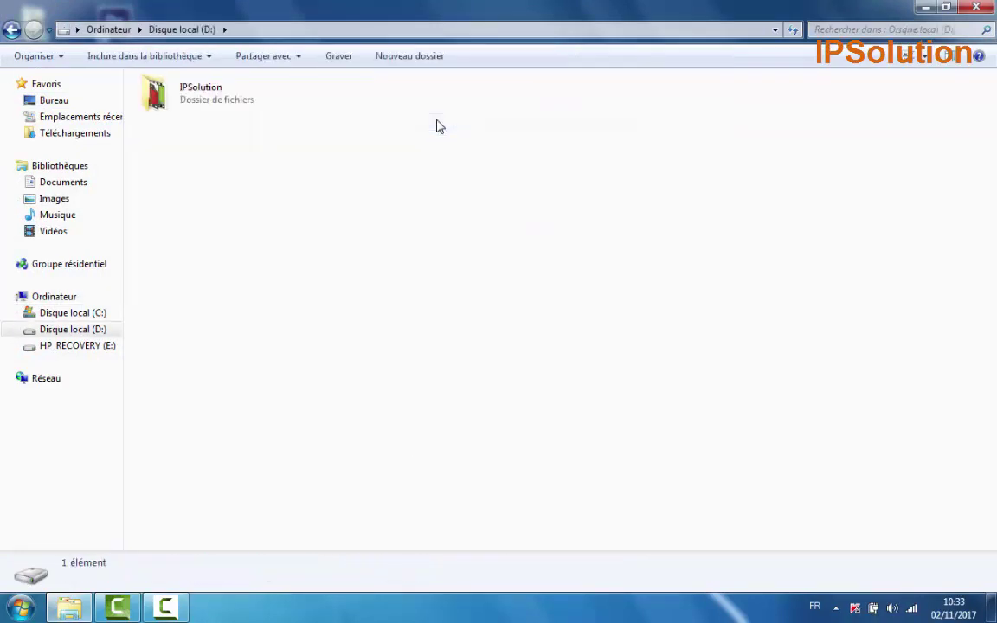
{"action": "right_click", "coordinate": [446, 152]}
{"action": "left_click", "coordinate": [479, 210]}
{"action": "right_click", "coordinate": [414, 190]}
{"action": "left_click", "coordinate": [478, 252]}
Create a new text document at the root of drive D:, keeping the default name.
{"action": "right_click", "coordinate": [455, 185]}
{"action": "mouse_move", "coordinate": [538, 360]}
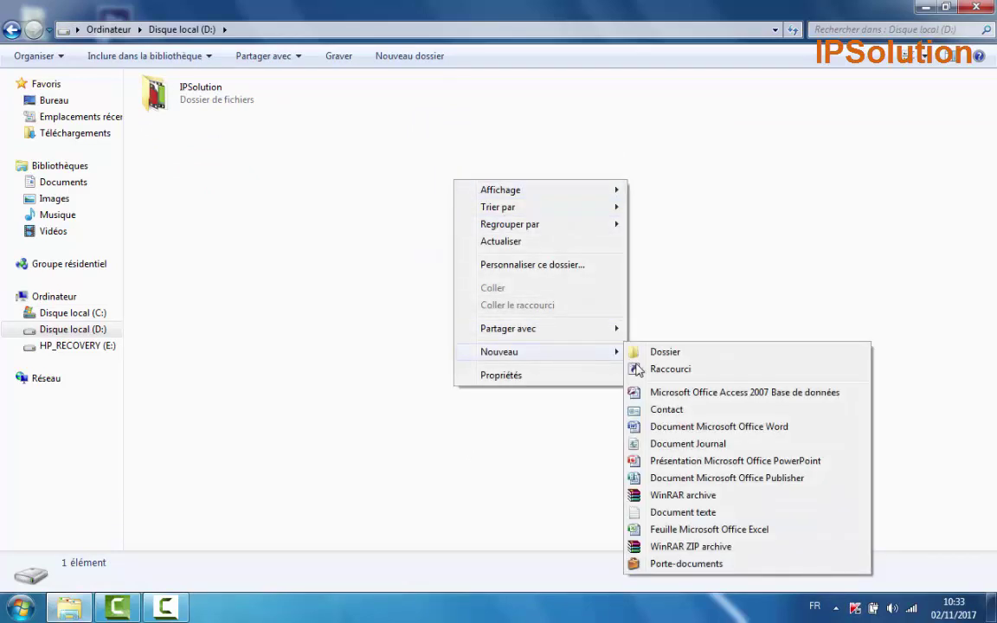
{"action": "left_click", "coordinate": [647, 514]}
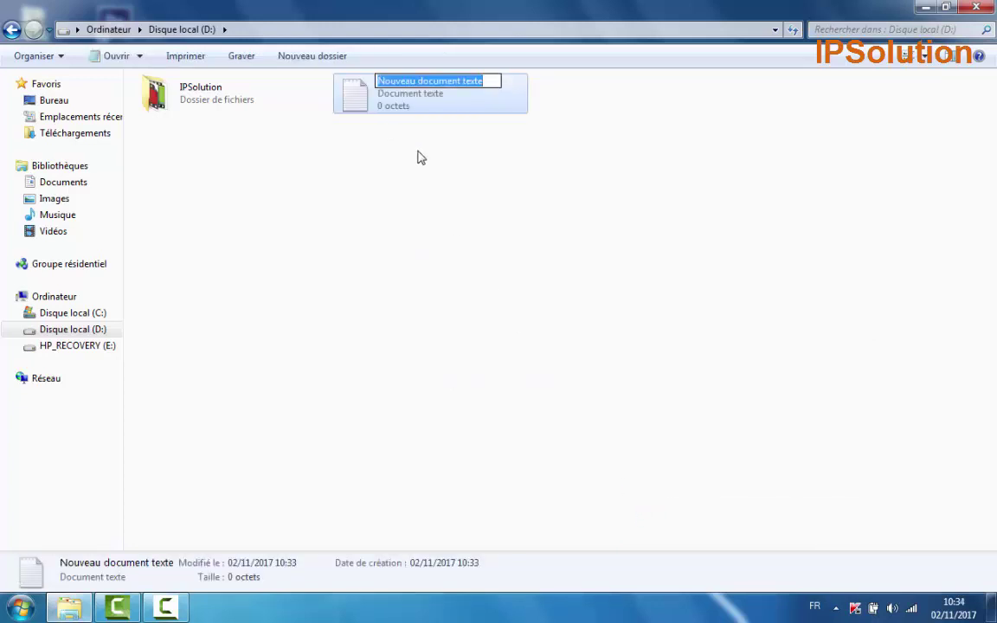
{"action": "type", "text": ":"}
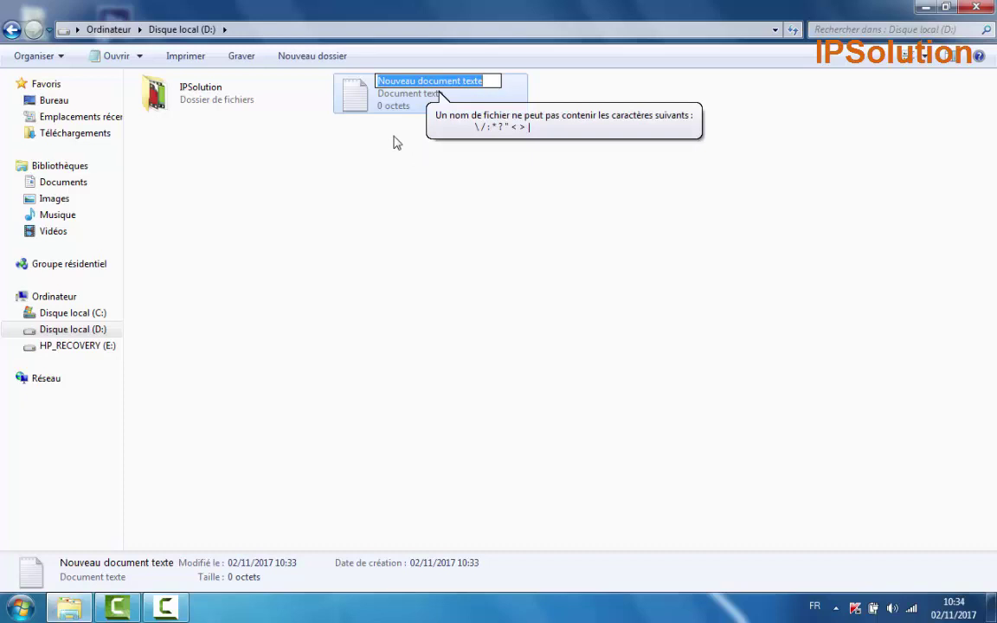
Open the new text document, write ":)" in it and close it with the changes saved.
{"action": "double_click", "coordinate": [355, 94]}
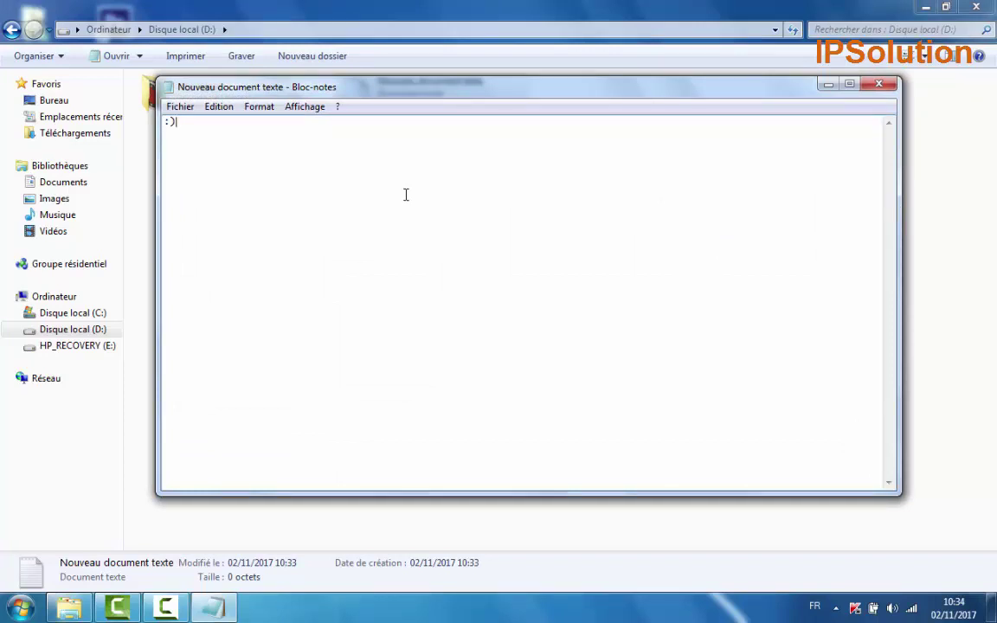
{"action": "left_click", "coordinate": [879, 89]}
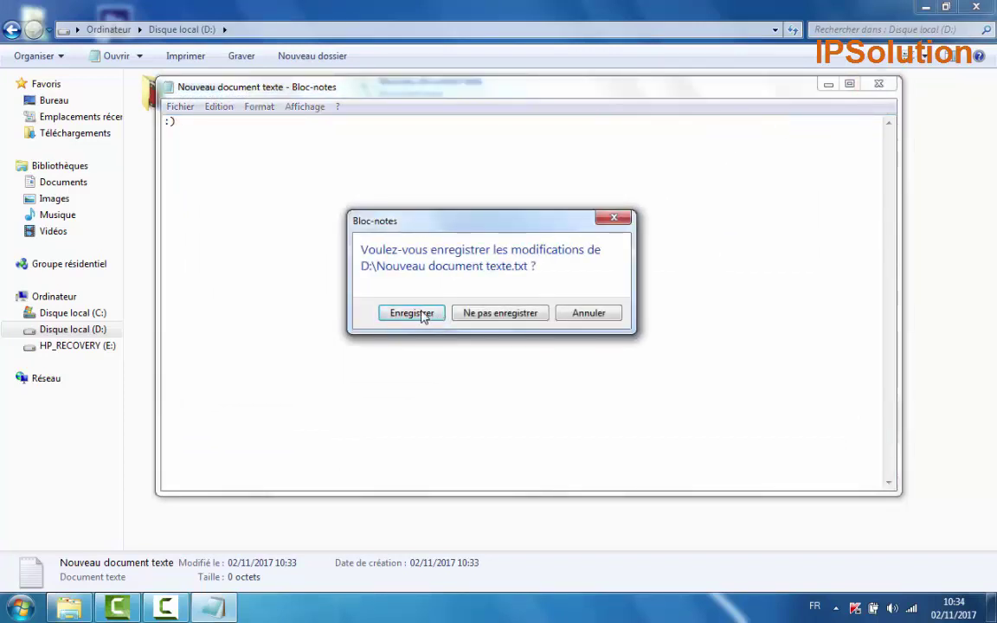
{"action": "left_click", "coordinate": [419, 313]}
Create a new Microsoft Office Word document in drive D: with its default name.
{"action": "right_click", "coordinate": [420, 224]}
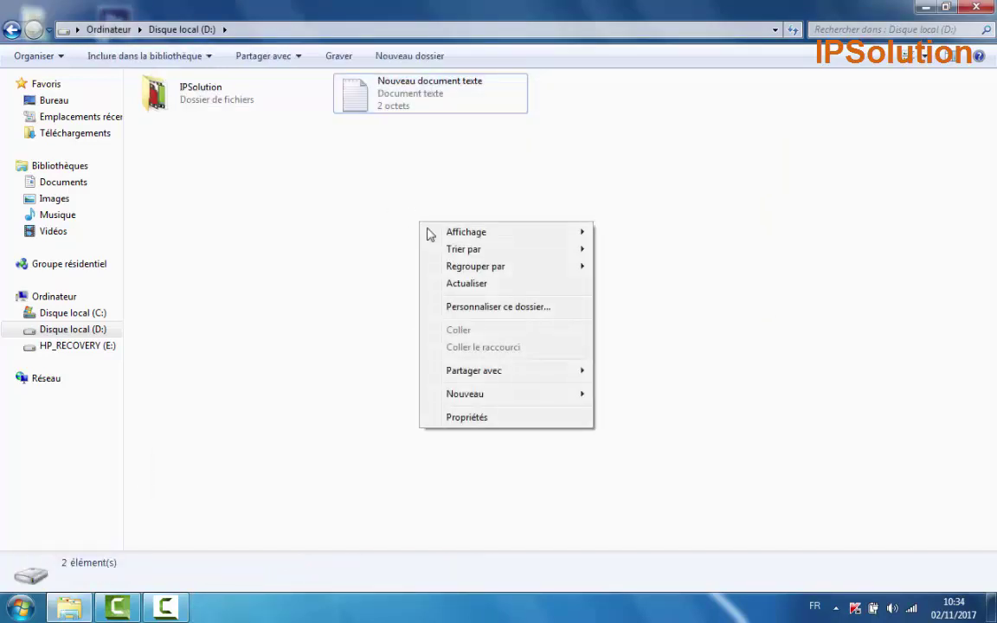
{"action": "mouse_move", "coordinate": [487, 404]}
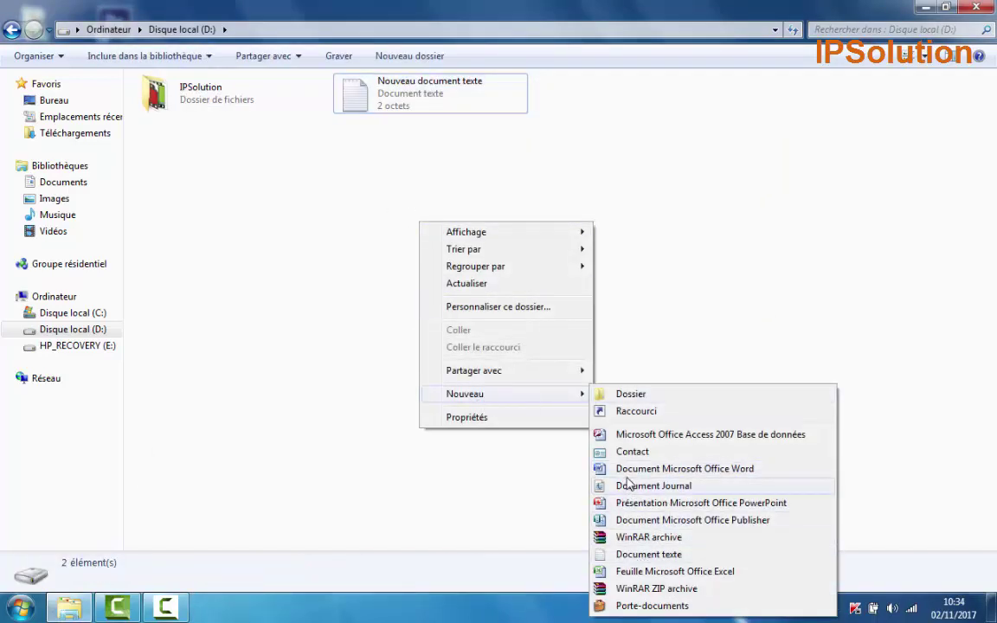
{"action": "left_click", "coordinate": [631, 470]}
{"action": "key", "text": "Return"}
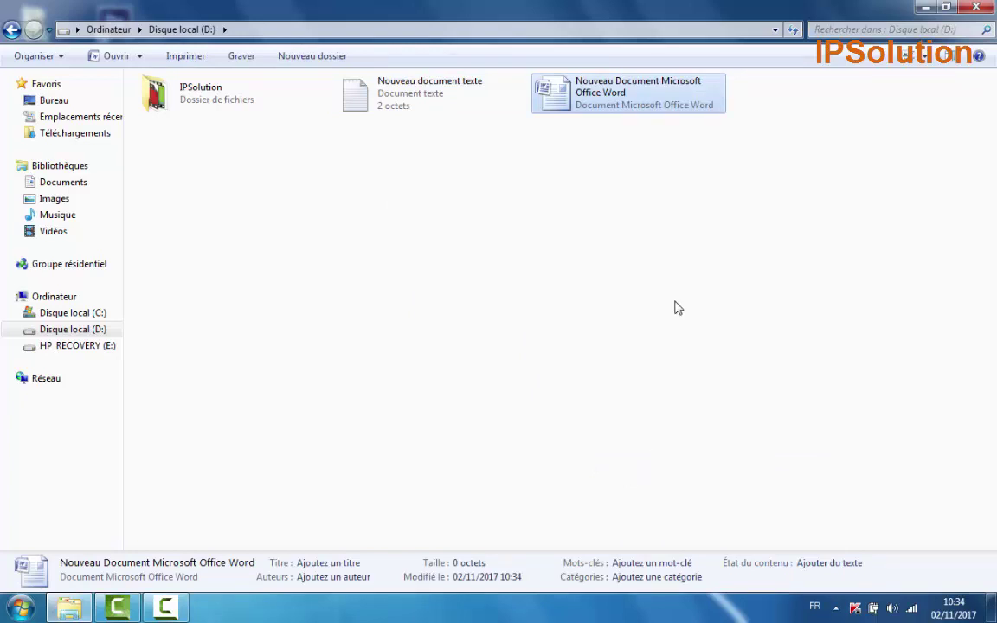
Create a new folder in drive D: with its default name.
{"action": "right_click", "coordinate": [435, 182]}
{"action": "mouse_move", "coordinate": [543, 357]}
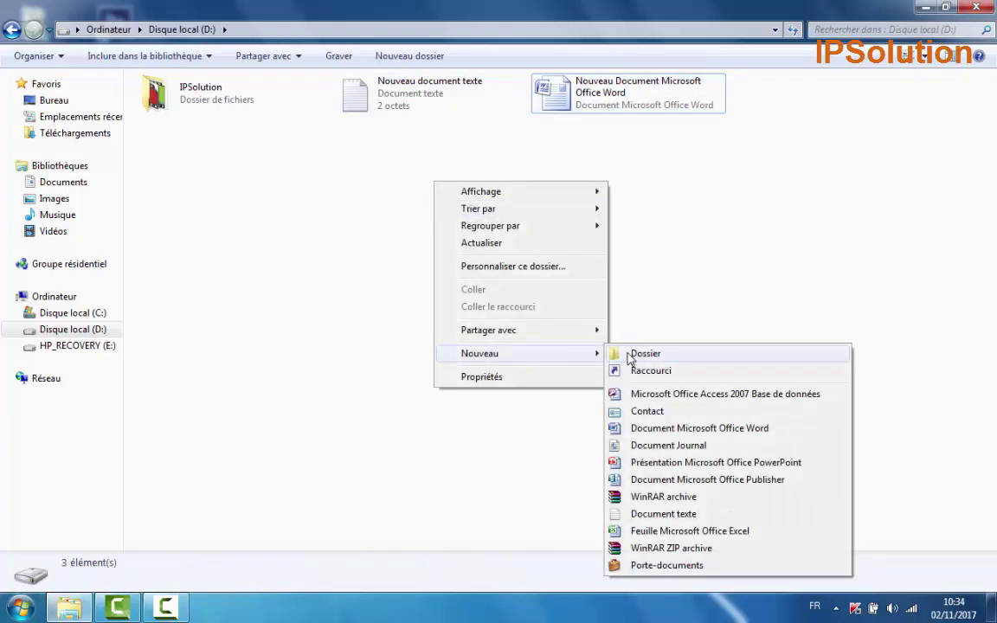
{"action": "left_click", "coordinate": [636, 350]}
{"action": "left_click", "coordinate": [751, 244]}
Refresh the drive D: listing so the newly created folder and documents are re-sorted.
{"action": "left_click_drag", "start_coordinate": [773, 212], "coordinate": [611, 156]}
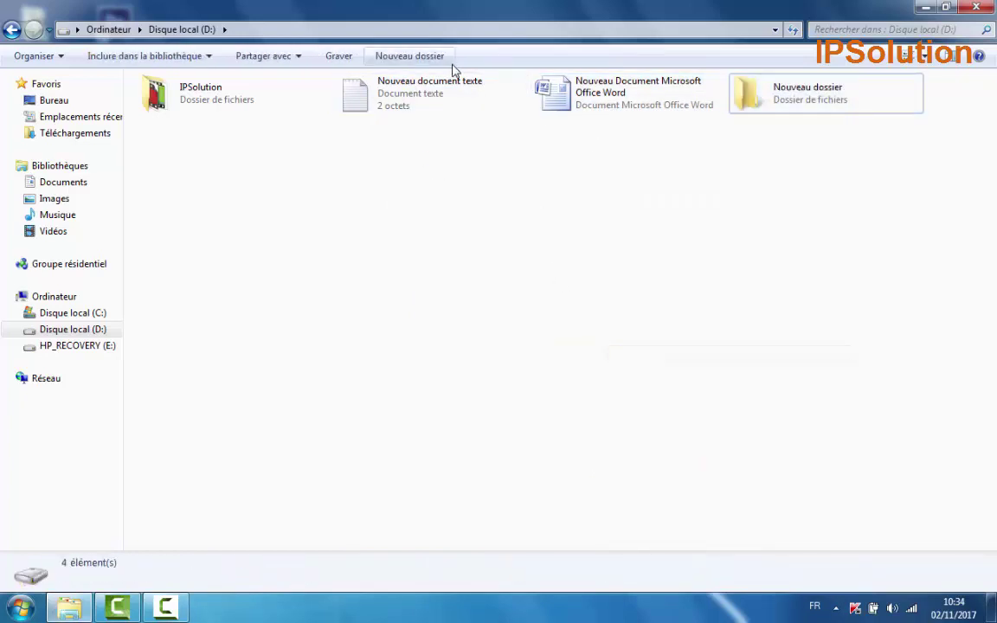
{"action": "left_click_drag", "start_coordinate": [388, 180], "coordinate": [857, 81]}
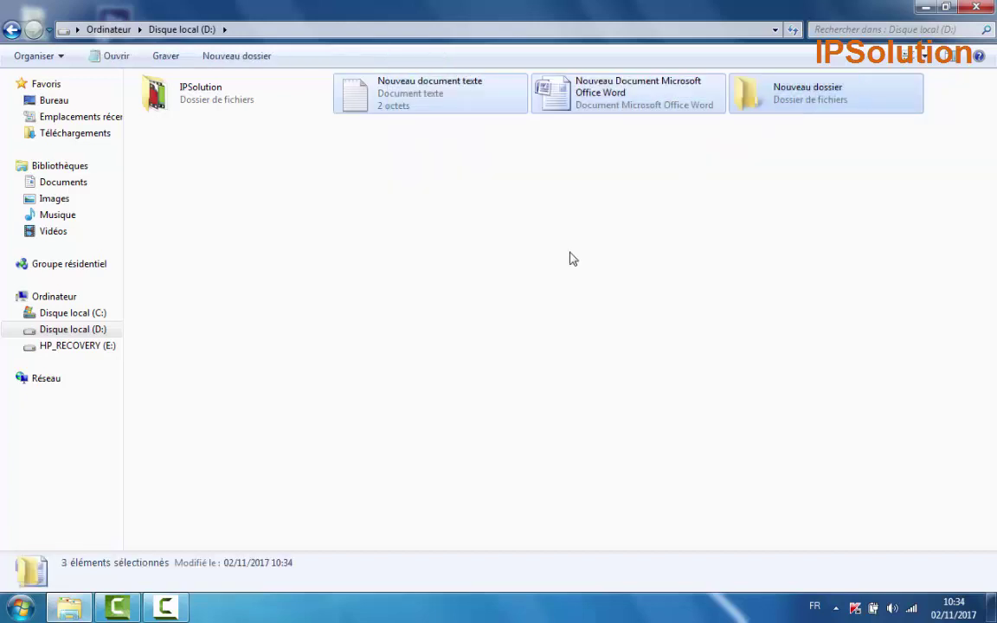
{"action": "right_click", "coordinate": [572, 258]}
{"action": "right_click", "coordinate": [480, 267]}
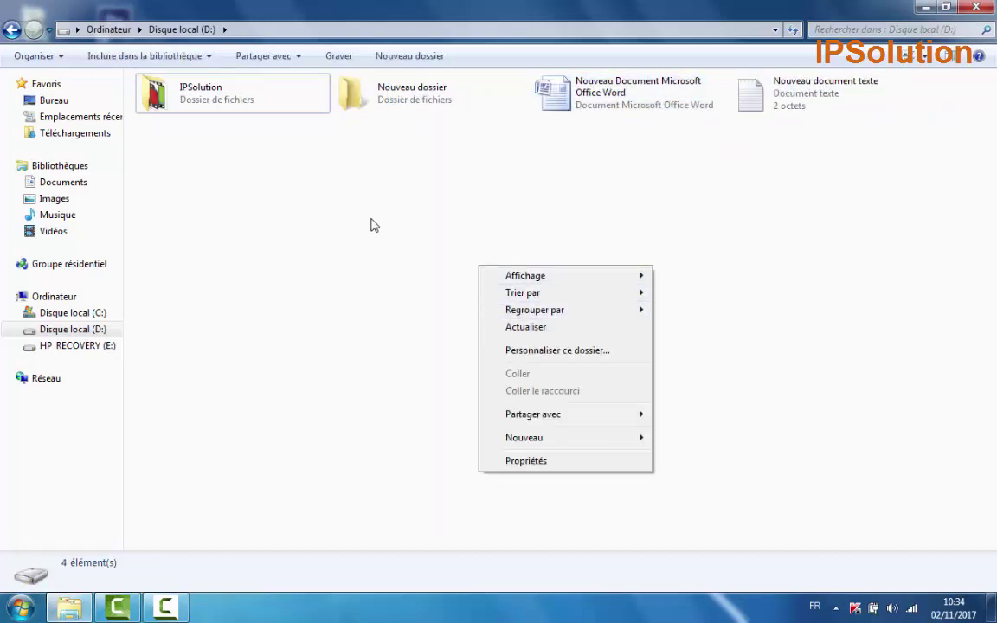
{"action": "left_click", "coordinate": [369, 125]}
Permanently delete the new folder, the Word document and the text document from drive D:, leaving the IPSolution folder.
{"action": "left_click_drag", "start_coordinate": [363, 160], "coordinate": [838, 92]}
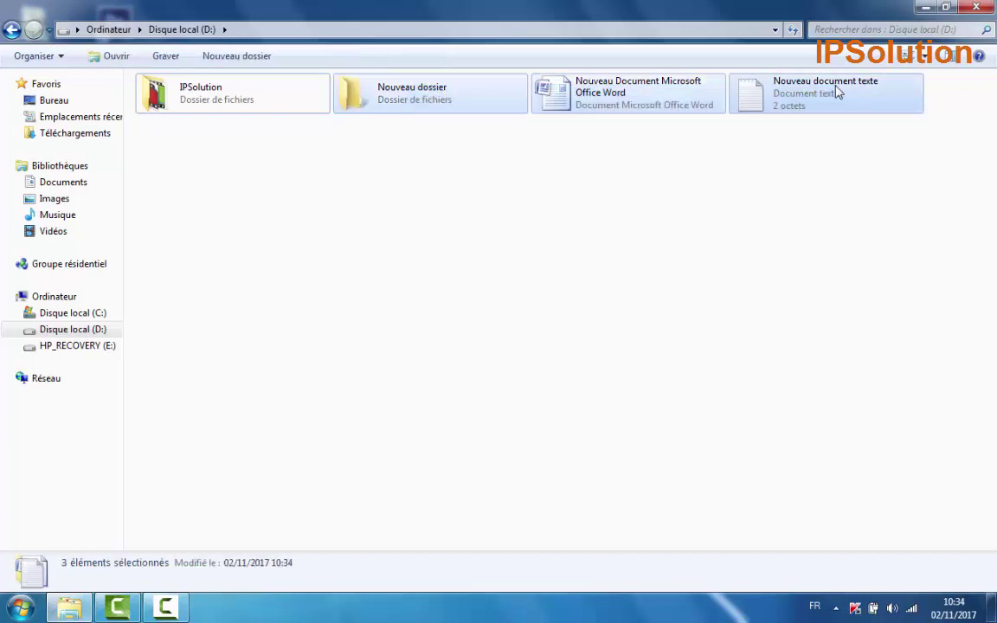
{"action": "key", "text": "shift+Delete"}
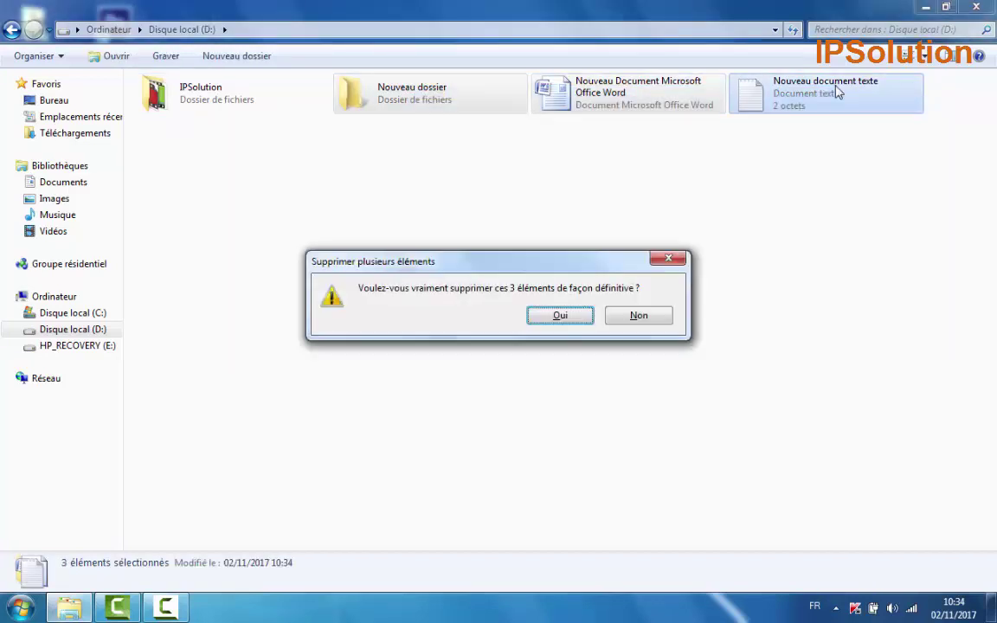
{"action": "left_click", "coordinate": [560, 315]}
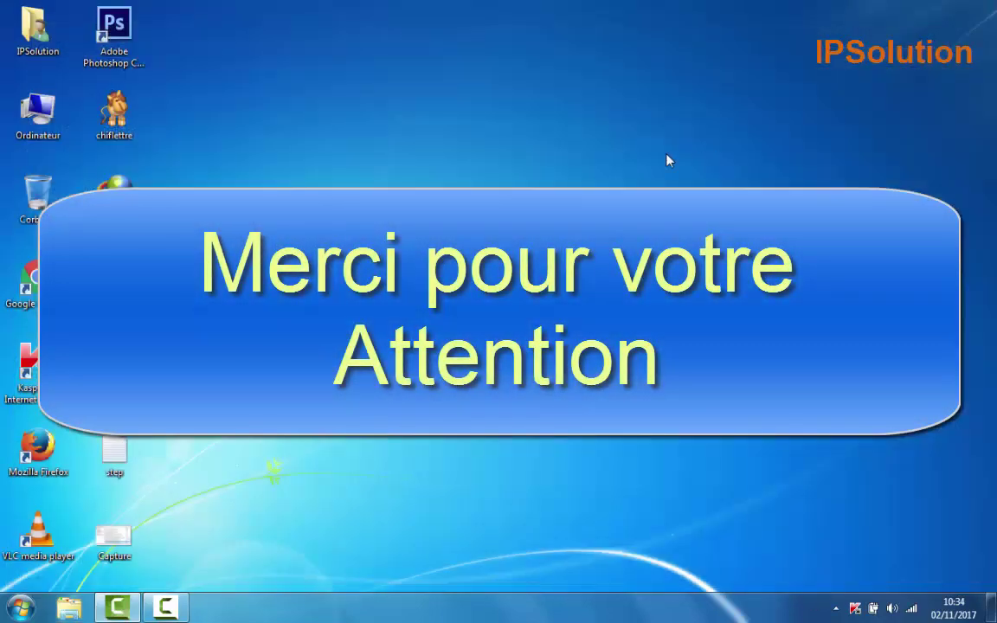
{"action": "right_click", "coordinate": [601, 156]}
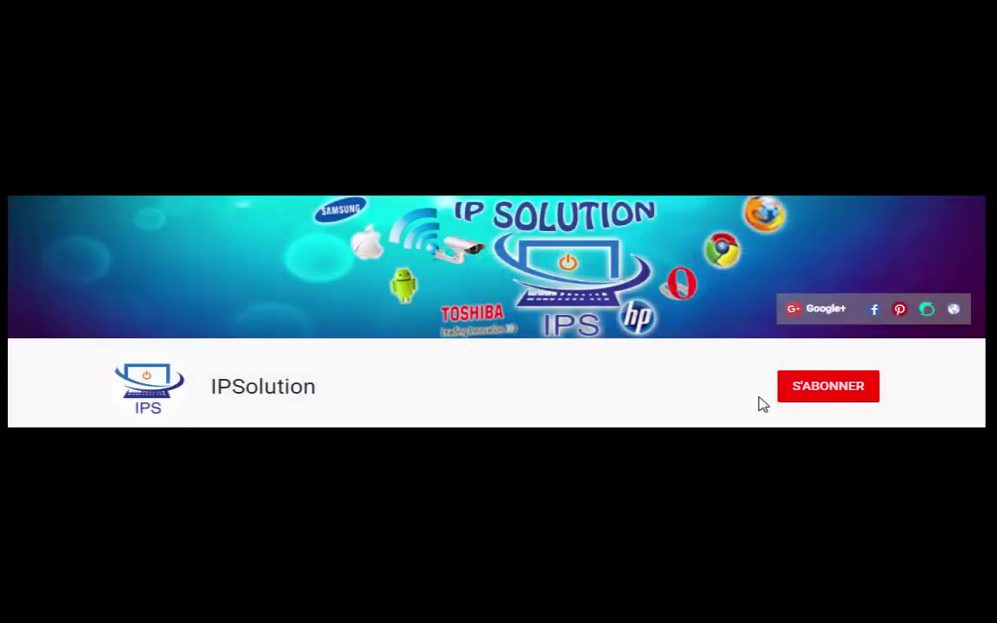
{"action": "left_click", "coordinate": [827, 391]}
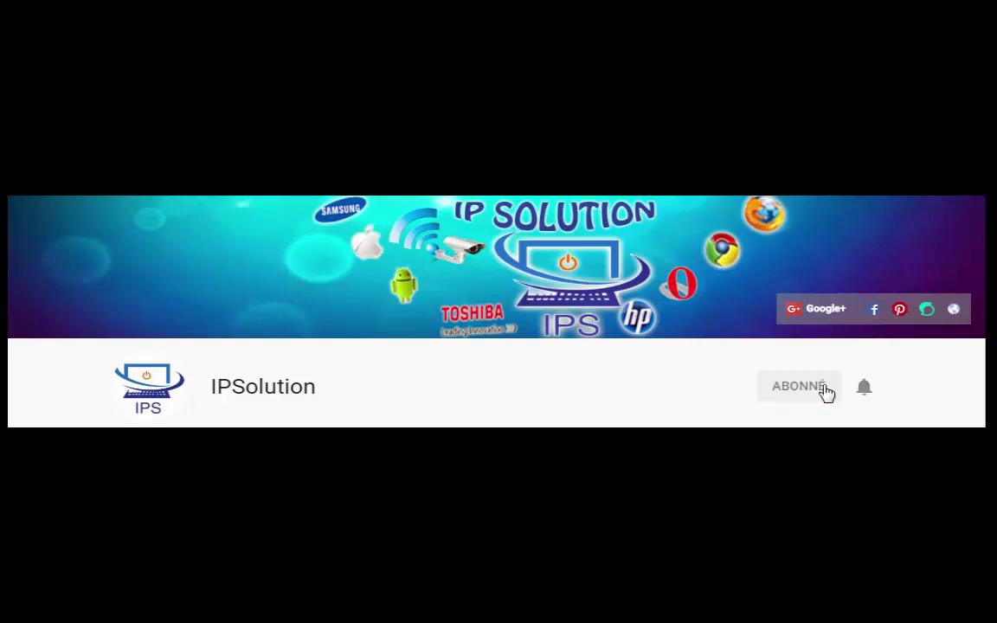
{"action": "left_click", "coordinate": [864, 389]}
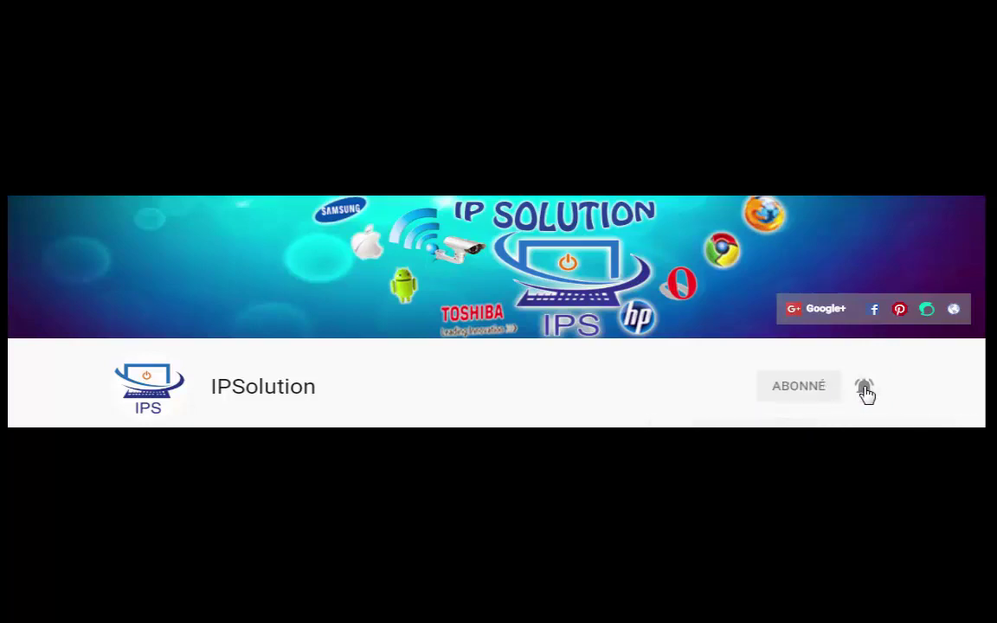